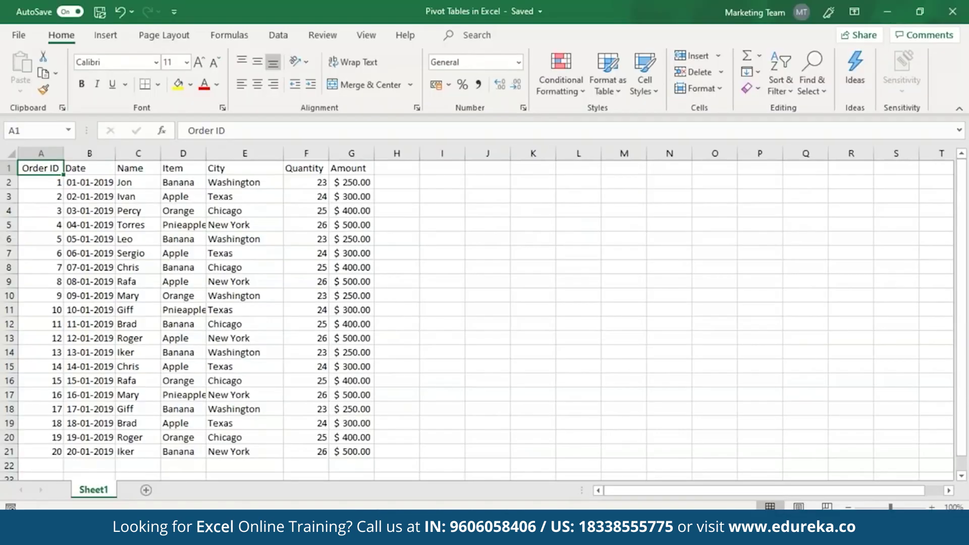
Create a PivotTable from the order data A1:G21, placed on the existing worksheet at cell J1
{"action": "left_click_drag", "start_coordinate": [55, 169], "coordinate": [353, 450]}
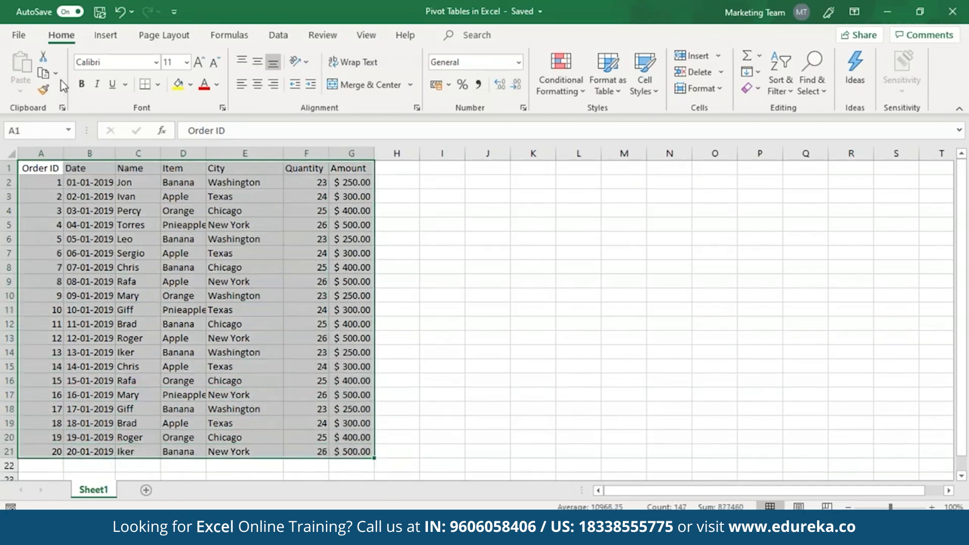
{"action": "left_click", "coordinate": [105, 45]}
{"action": "left_click", "coordinate": [31, 78]}
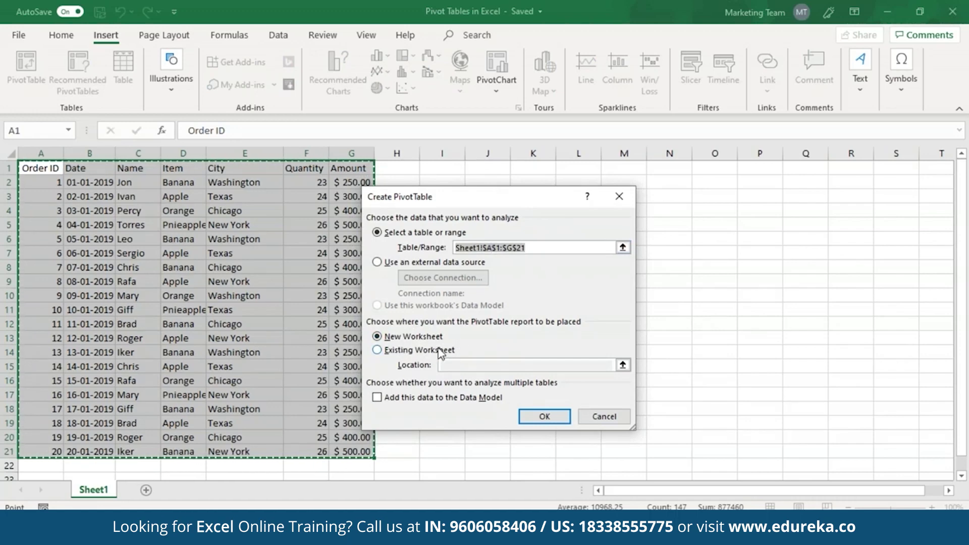
{"action": "left_click", "coordinate": [387, 350]}
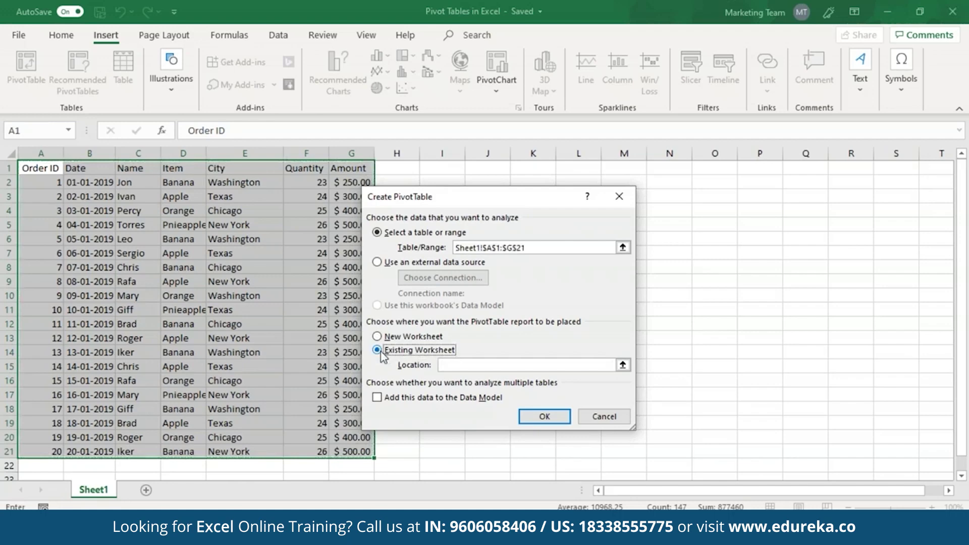
{"action": "left_click", "coordinate": [488, 169]}
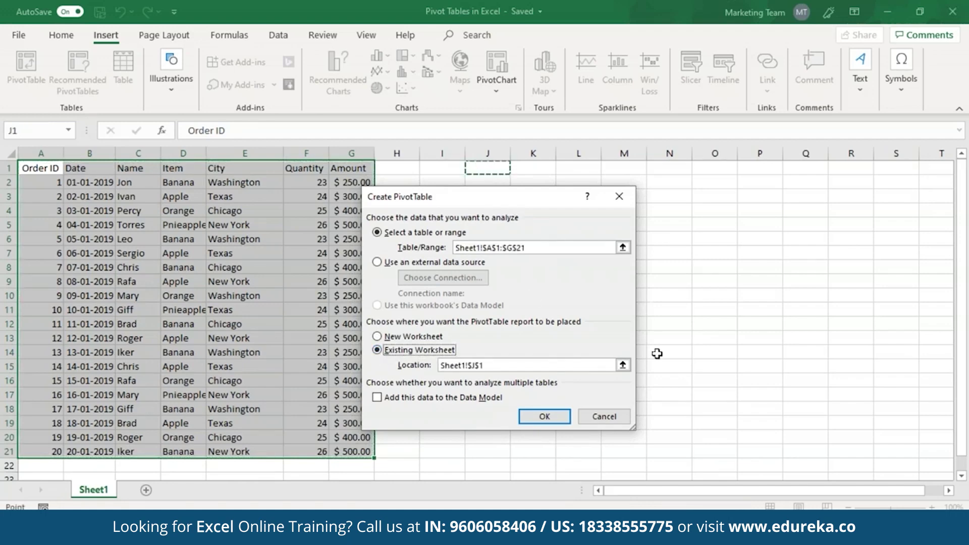
{"action": "left_click", "coordinate": [546, 419]}
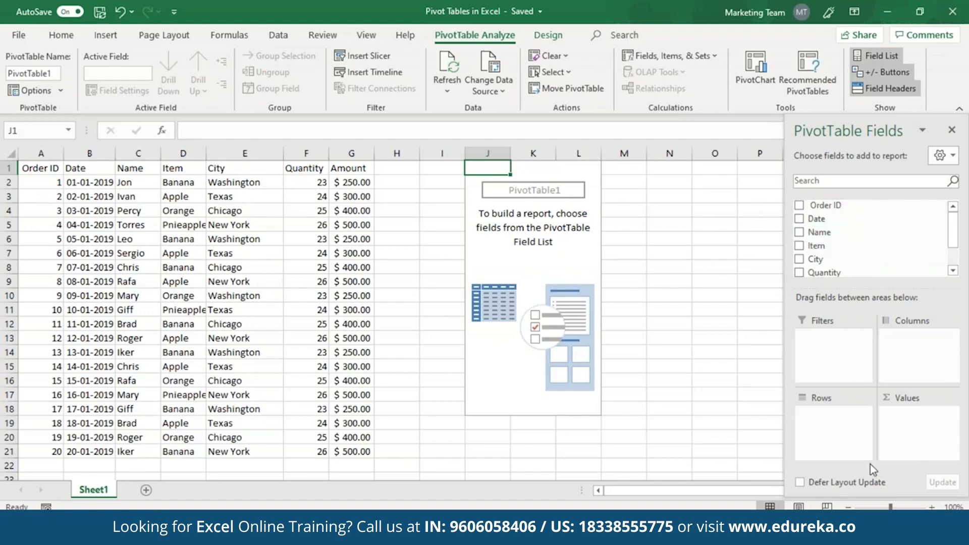
Place Name in Rows, Item in Columns, Amount in Values and City in Filters
{"action": "left_click_drag", "start_coordinate": [820, 221], "coordinate": [820, 420]}
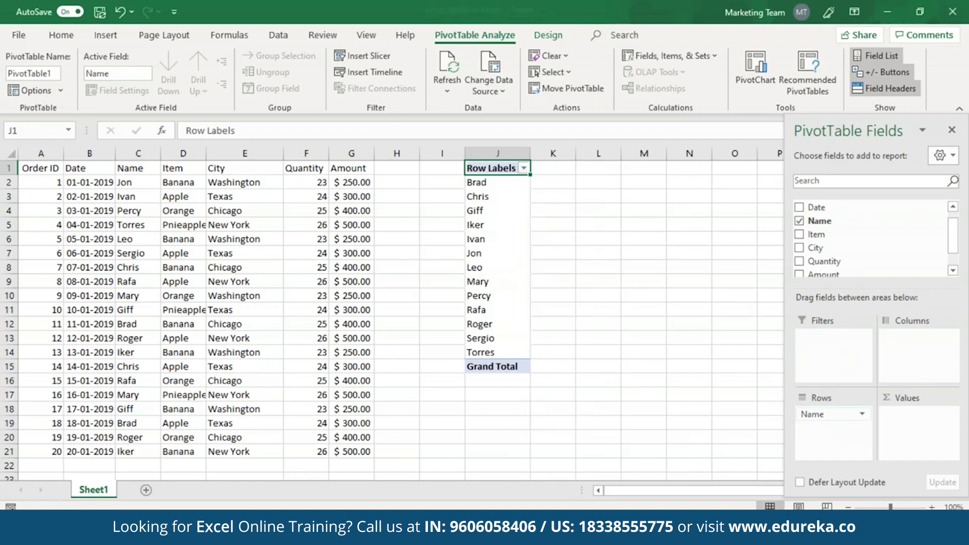
{"action": "left_click_drag", "start_coordinate": [811, 234], "coordinate": [915, 337]}
{"action": "left_click", "coordinate": [914, 336]}
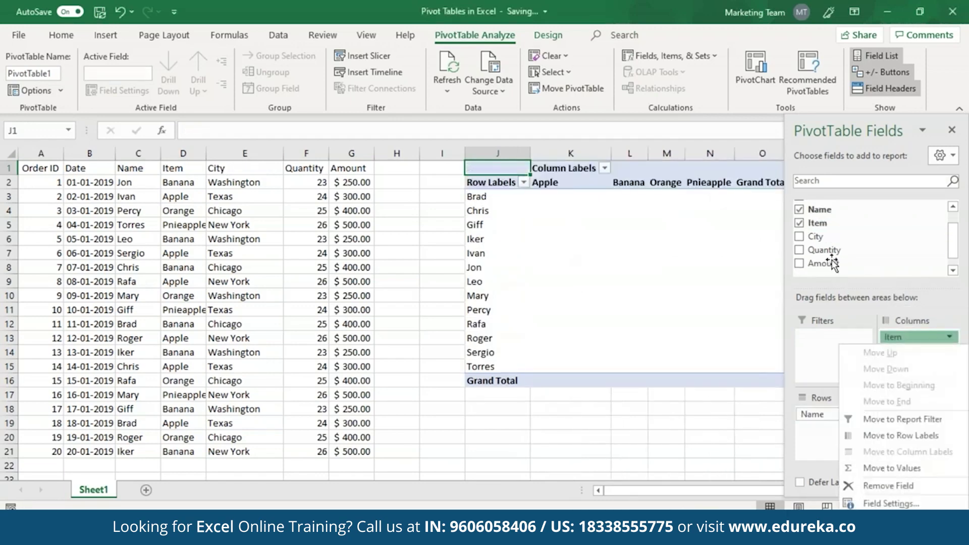
{"action": "left_click_drag", "start_coordinate": [827, 263], "coordinate": [911, 415]}
{"action": "left_click_drag", "start_coordinate": [818, 242], "coordinate": [831, 336]}
{"action": "left_click", "coordinate": [832, 337]}
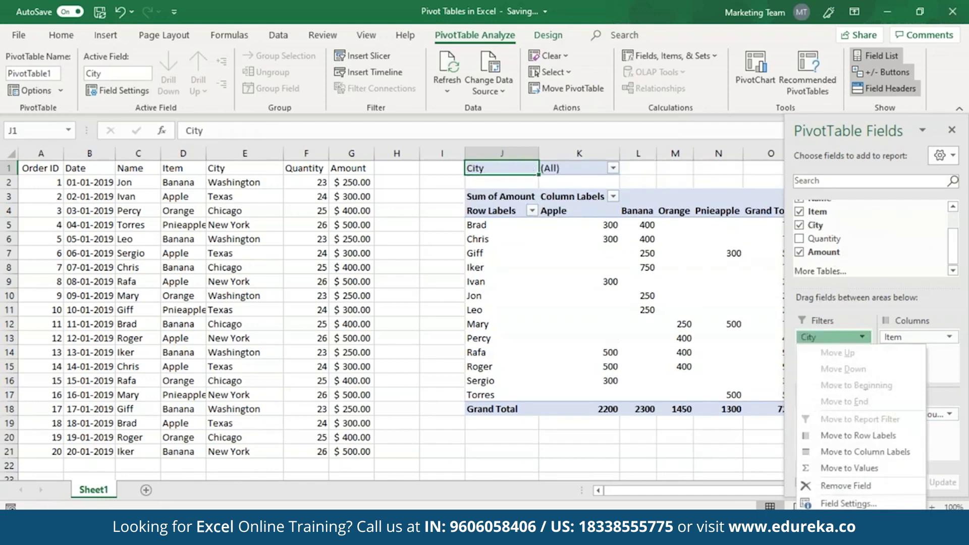
{"action": "left_click", "coordinate": [718, 337]}
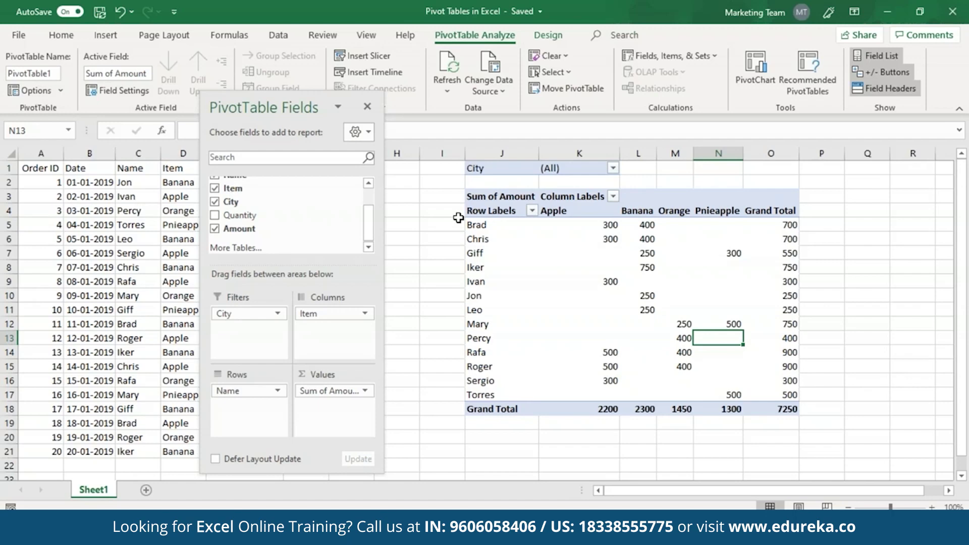
{"action": "mouse_move", "coordinate": [577, 293]}
{"action": "mouse_move", "coordinate": [799, 301]}
{"action": "mouse_move", "coordinate": [580, 339]}
{"action": "left_click_drag", "start_coordinate": [322, 314], "coordinate": [263, 224]}
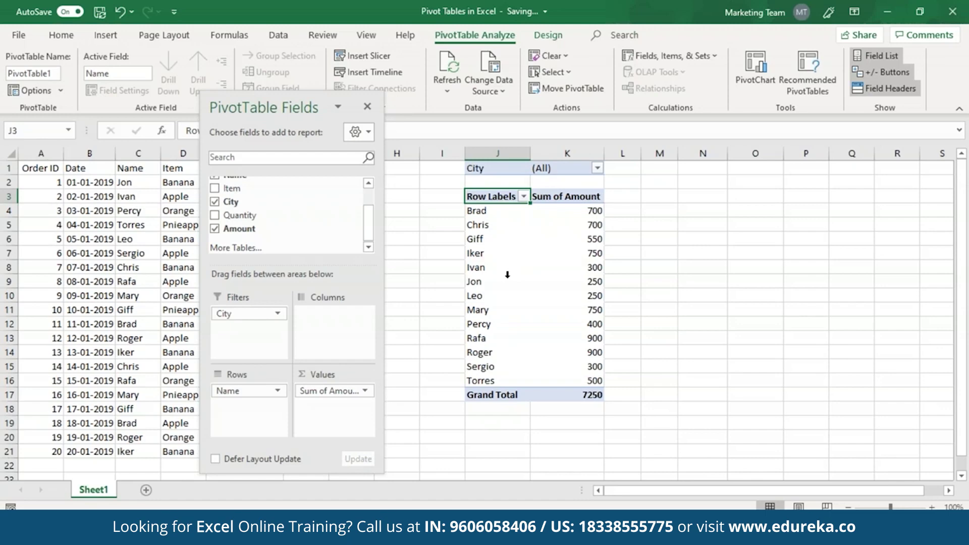
{"action": "left_click_drag", "start_coordinate": [245, 192], "coordinate": [326, 317]}
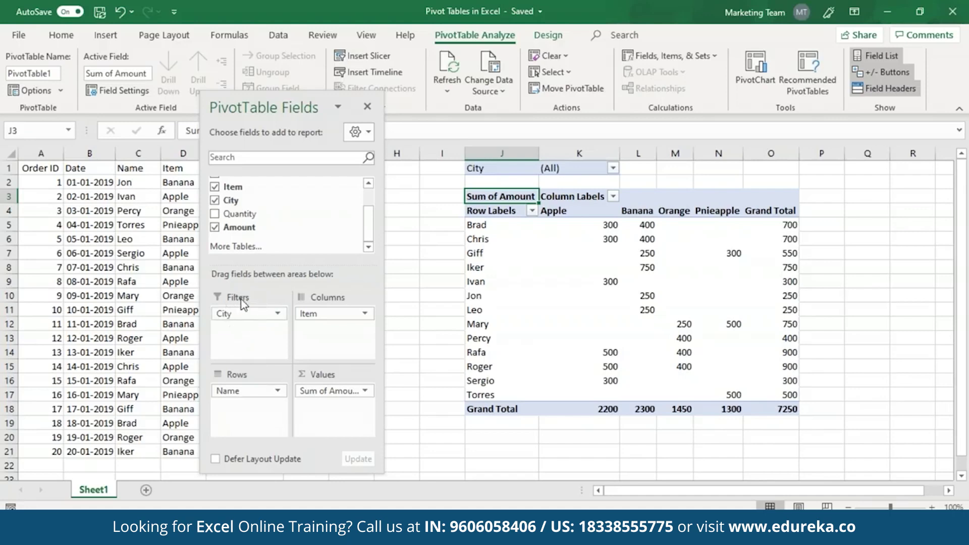
Filter the PivotTable's City field to show only Texas
{"action": "mouse_move", "coordinate": [577, 228]}
{"action": "left_click", "coordinate": [613, 168]}
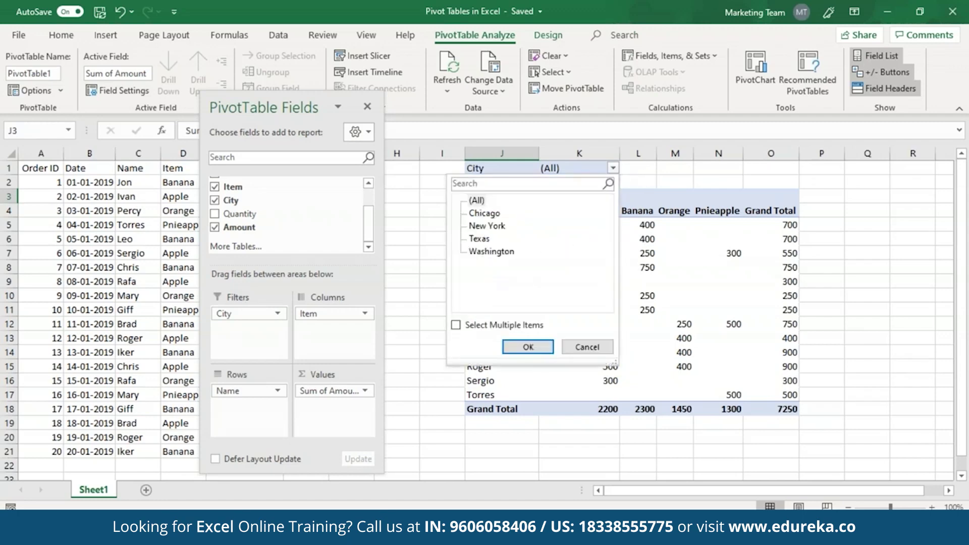
{"action": "left_click", "coordinate": [479, 241]}
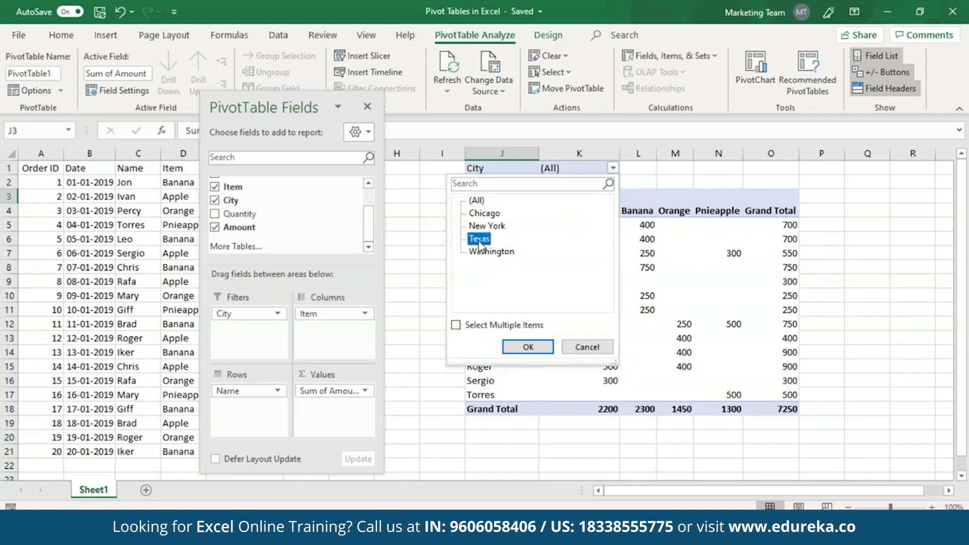
{"action": "left_click", "coordinate": [527, 347]}
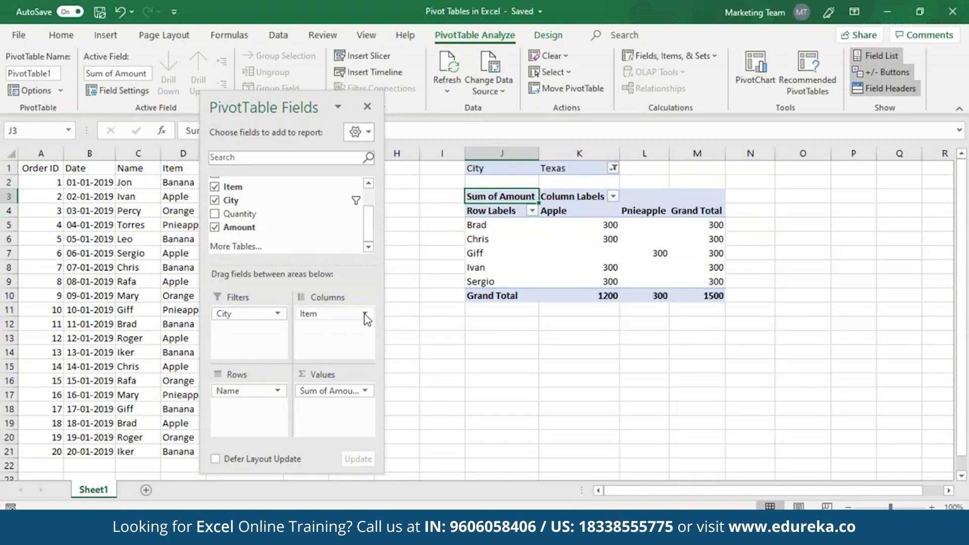
Replace Name with Item in rows, reset City to (All), and add Quantity to columns
{"action": "left_click_drag", "start_coordinate": [254, 398], "coordinate": [270, 228]}
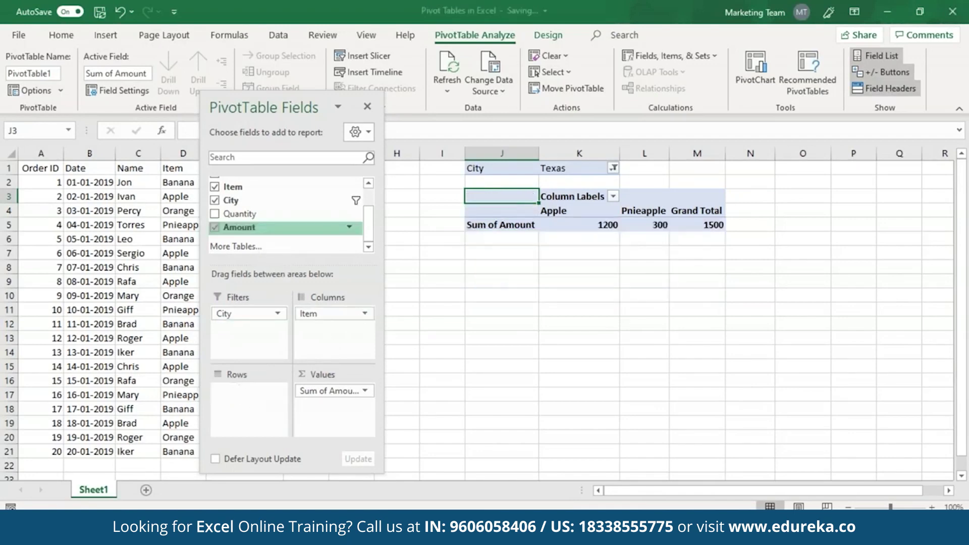
{"action": "left_click_drag", "start_coordinate": [318, 314], "coordinate": [237, 403]}
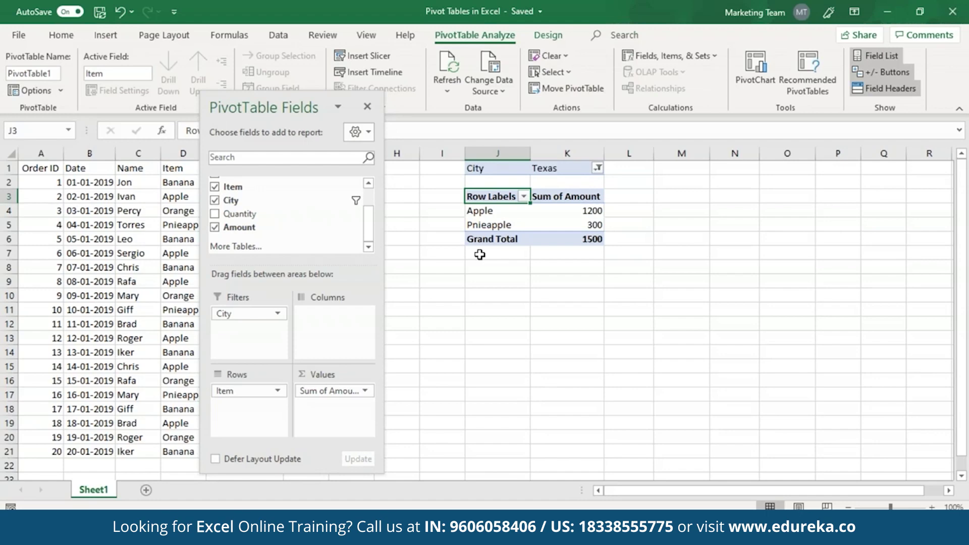
{"action": "left_click", "coordinate": [597, 168]}
{"action": "left_click", "coordinate": [459, 201]}
{"action": "left_click", "coordinate": [524, 348]}
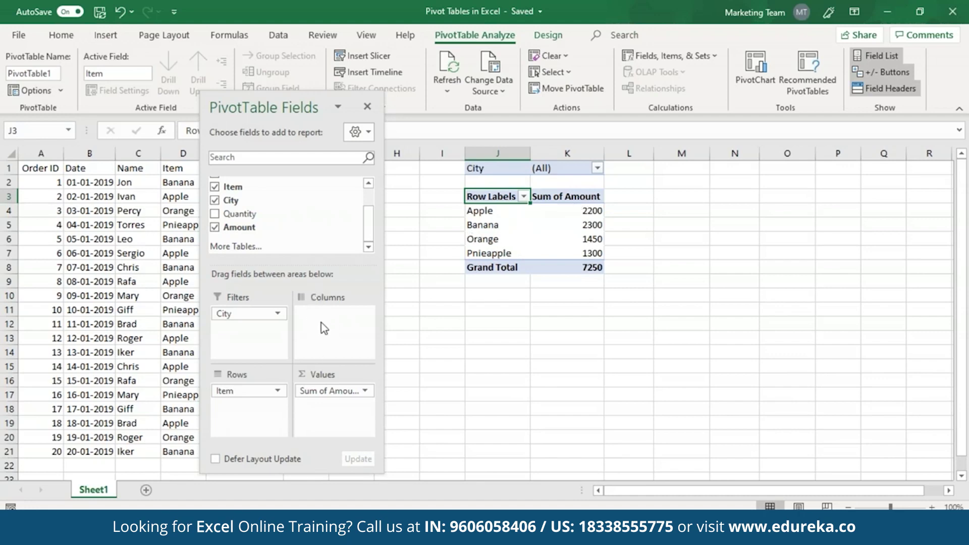
{"action": "left_click_drag", "start_coordinate": [243, 214], "coordinate": [325, 314]}
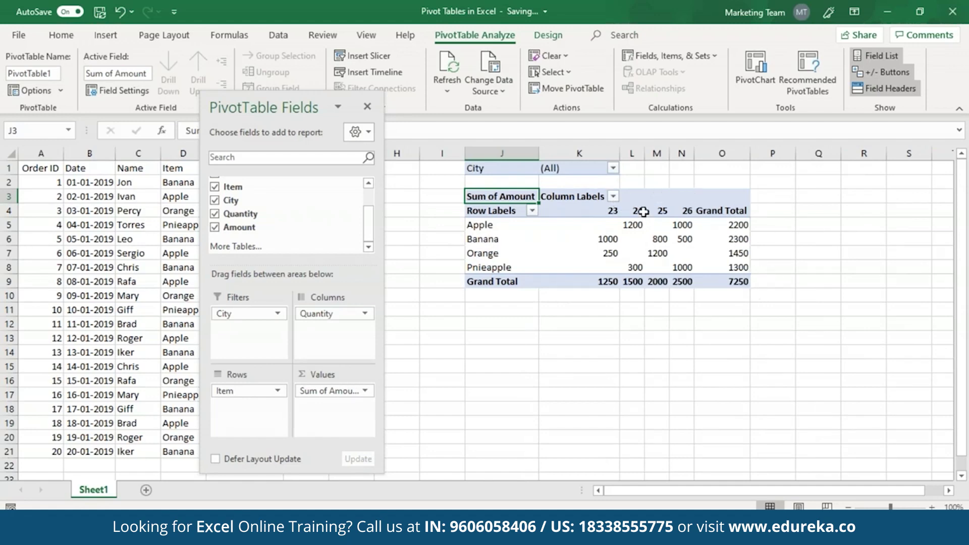
{"action": "left_click", "coordinate": [613, 169]}
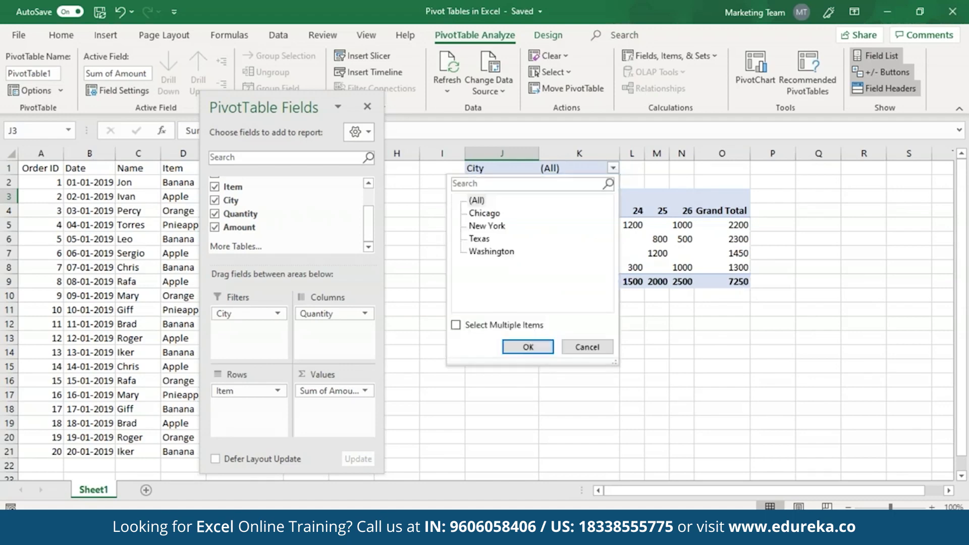
{"action": "left_click", "coordinate": [492, 214]}
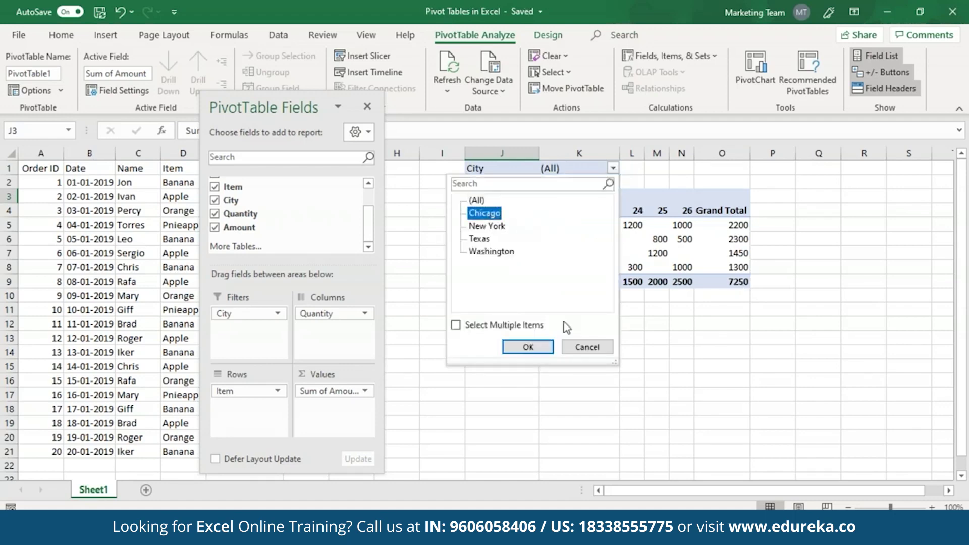
{"action": "left_click", "coordinate": [525, 348]}
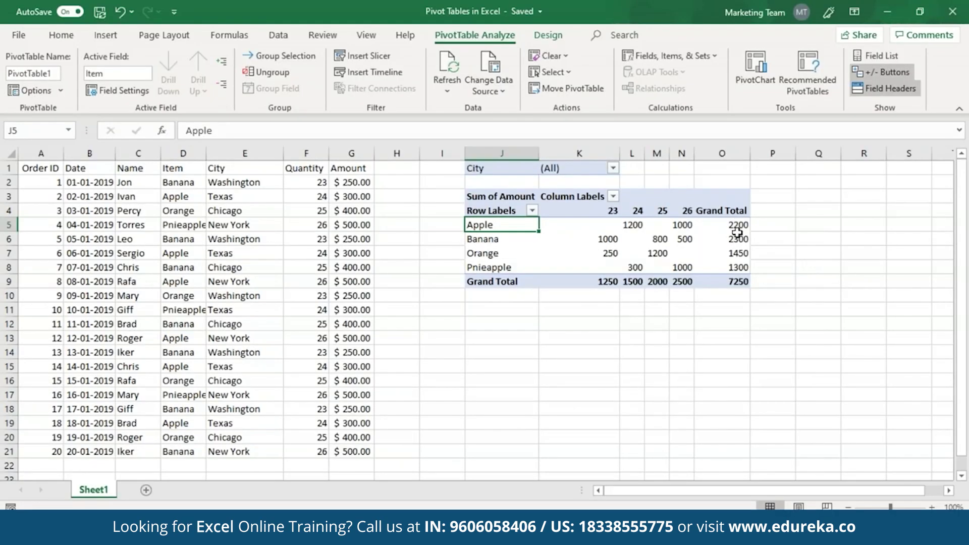
Drill into Apple's 2200 grand total on a new Sheet2, widen the dates, then return to Sheet1
{"action": "mouse_move", "coordinate": [737, 226]}
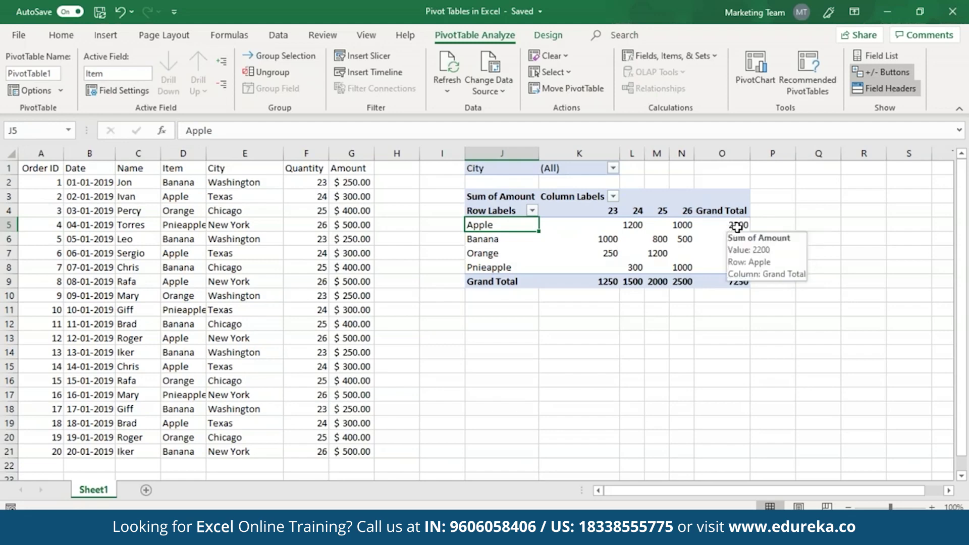
{"action": "double_click", "coordinate": [737, 226]}
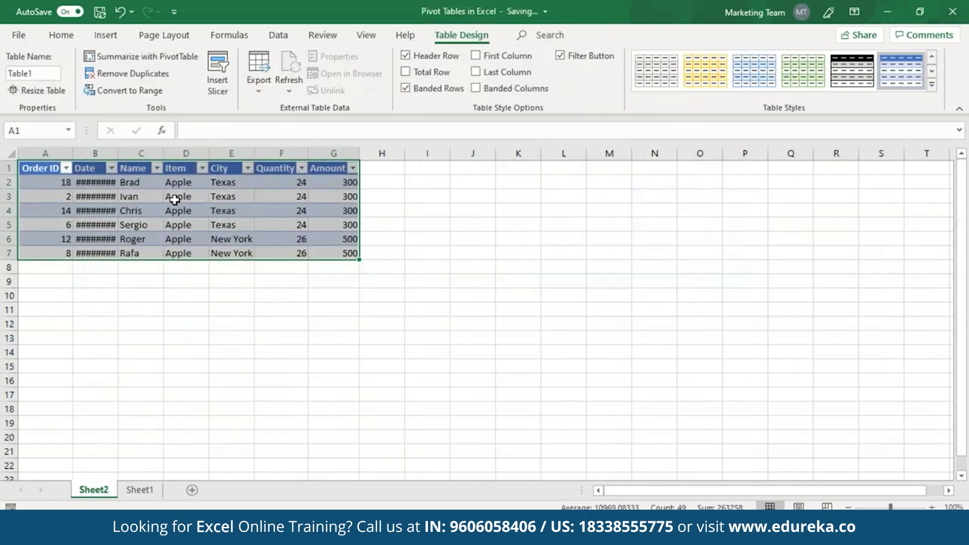
{"action": "double_click", "coordinate": [101, 184]}
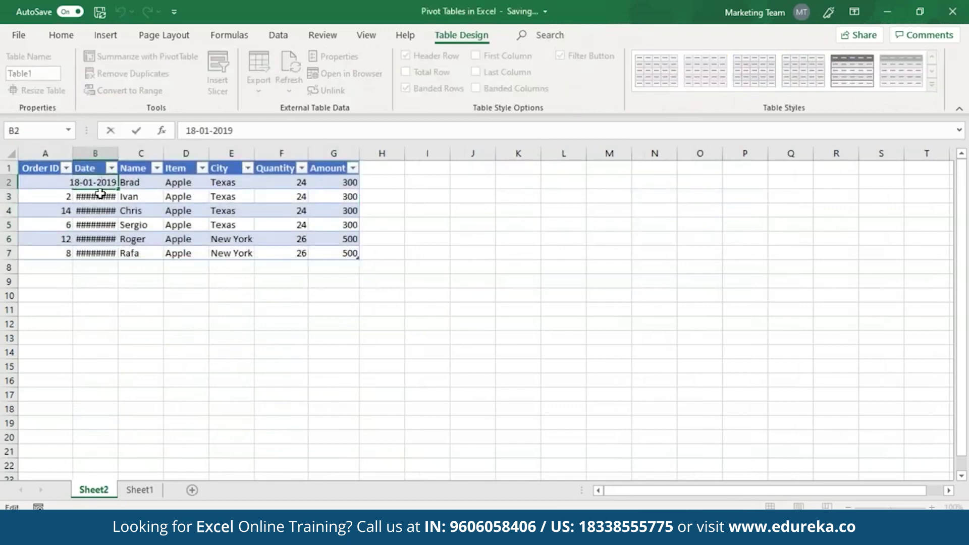
{"action": "key", "text": "Return"}
{"action": "key", "text": "F2"}
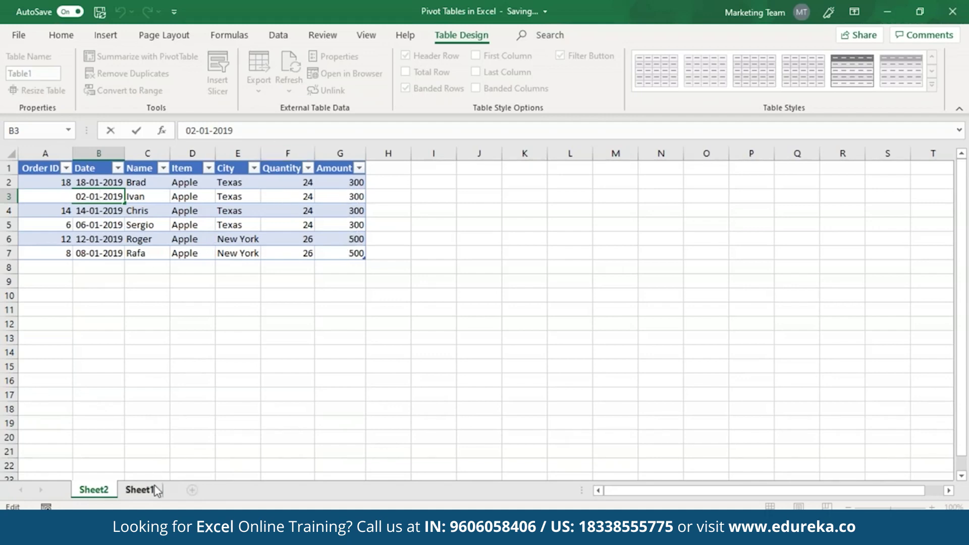
{"action": "left_click", "coordinate": [142, 497]}
{"action": "left_click", "coordinate": [143, 494]}
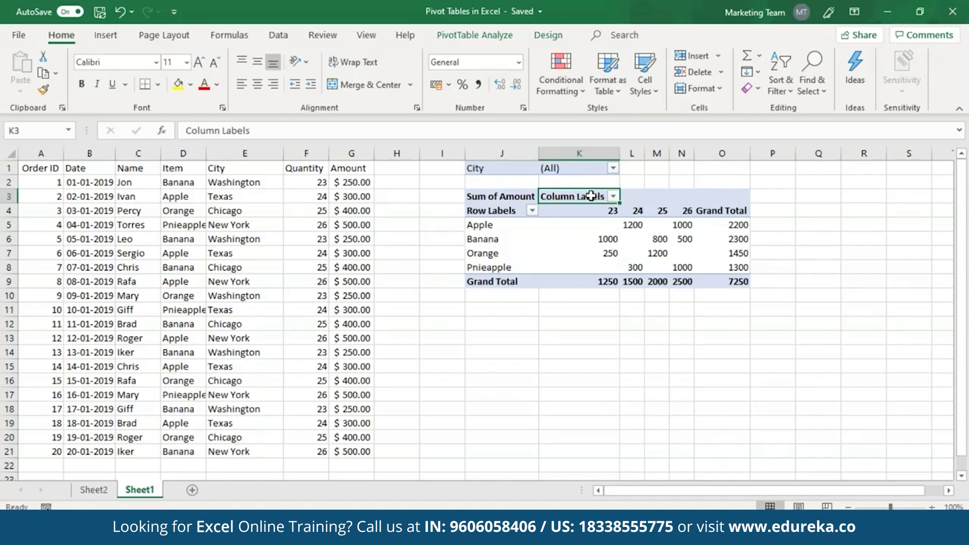
Sort the Quantity columns largest to smallest (26 to 23) and the item rows Z to A
{"action": "left_click", "coordinate": [614, 197]}
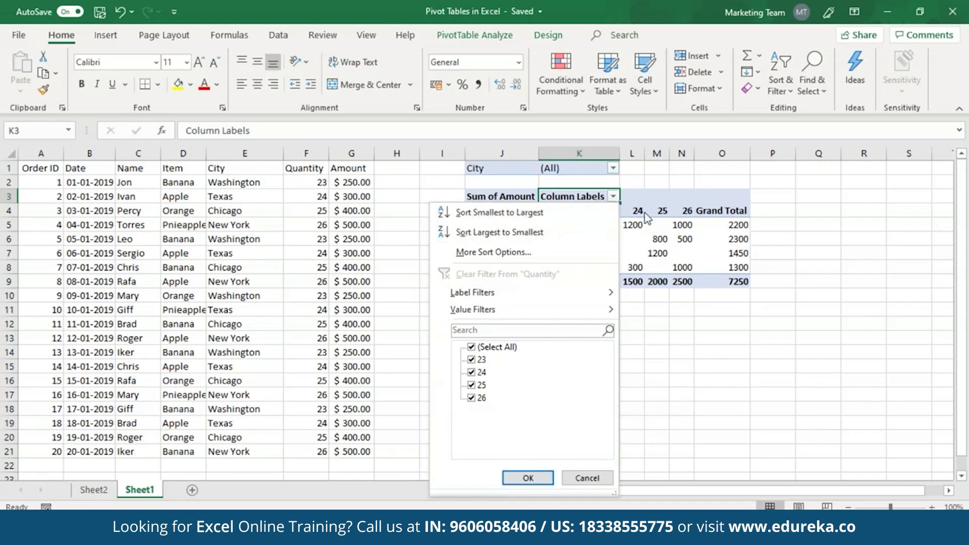
{"action": "left_click", "coordinate": [499, 232]}
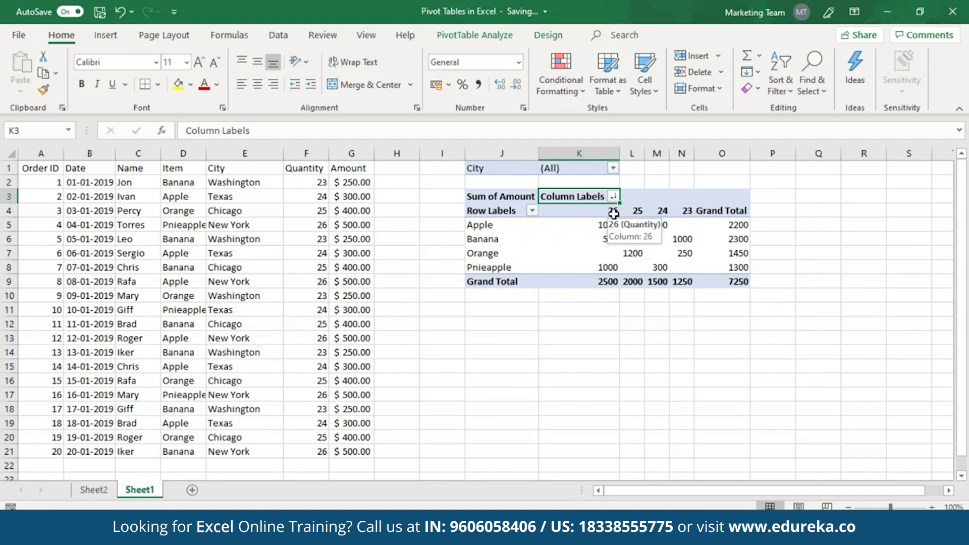
{"action": "left_click", "coordinate": [532, 211]}
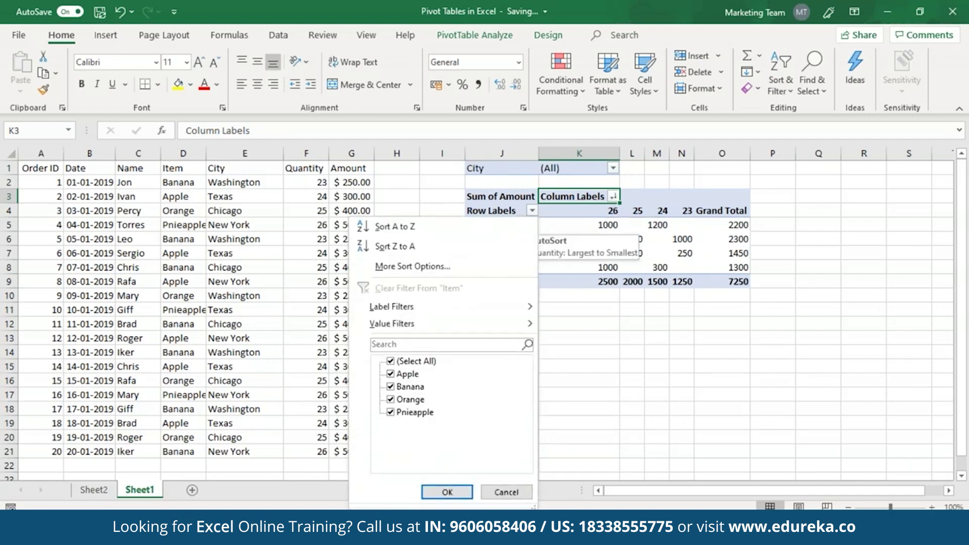
{"action": "left_click", "coordinate": [429, 247]}
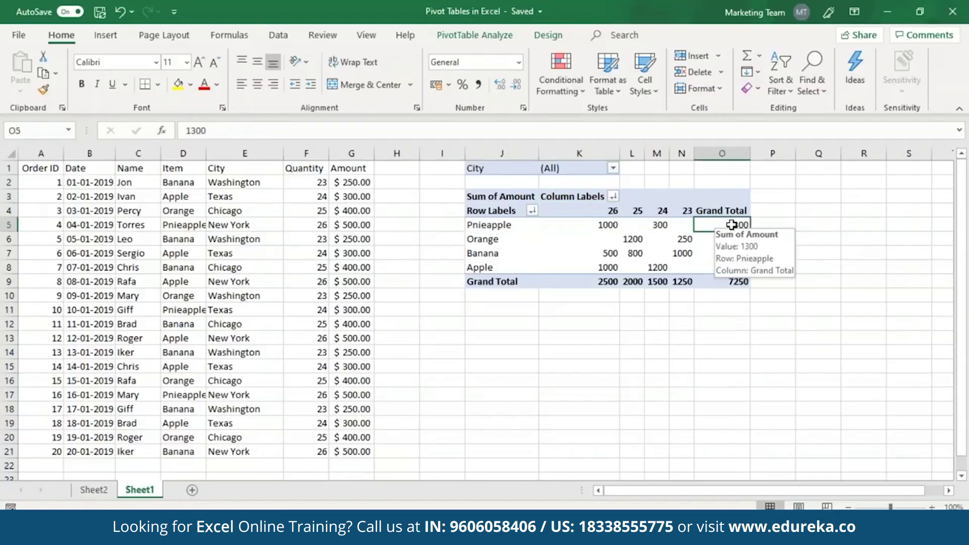
Summarize Amount by Count (total 20), then drill into Pnieapple's three records on Sheet3
{"action": "right_click", "coordinate": [732, 225]}
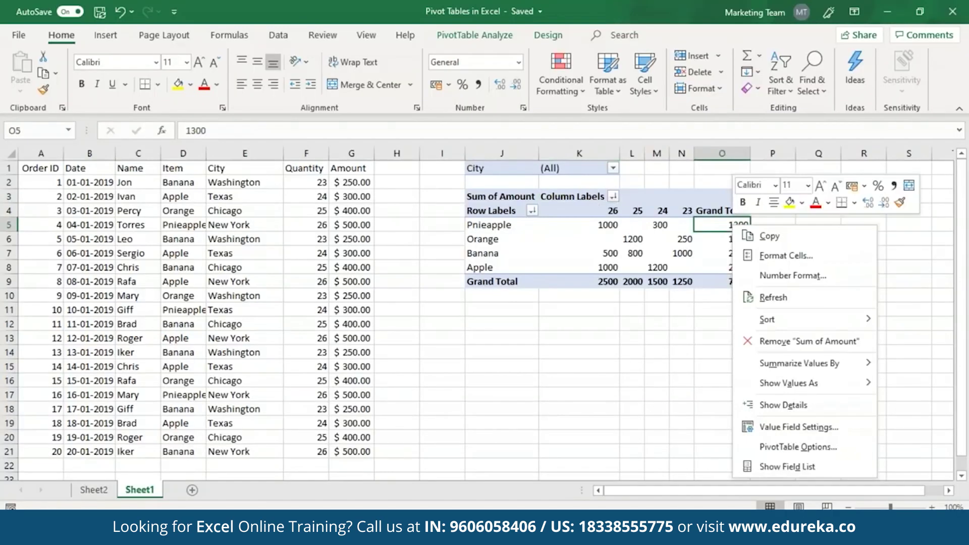
{"action": "left_click", "coordinate": [818, 430]}
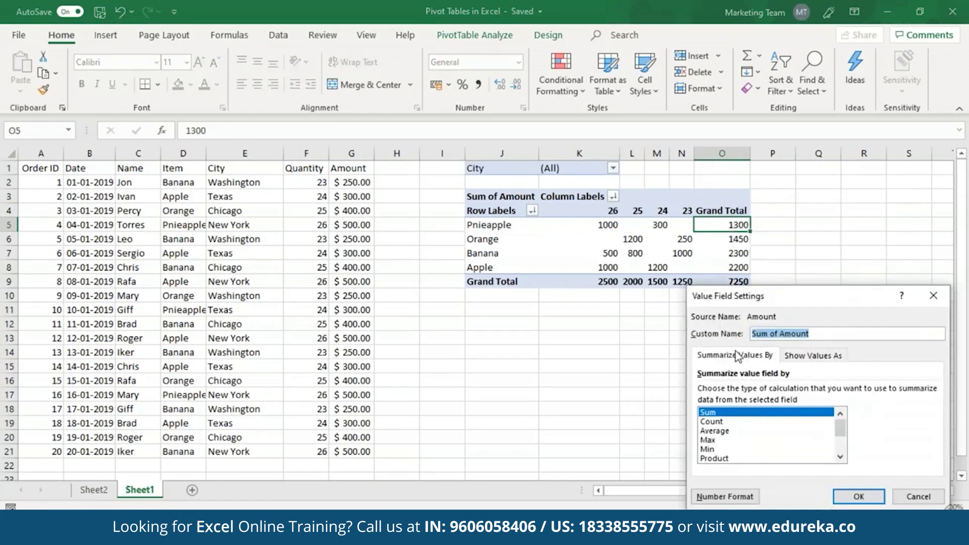
{"action": "double_click", "coordinate": [712, 422]}
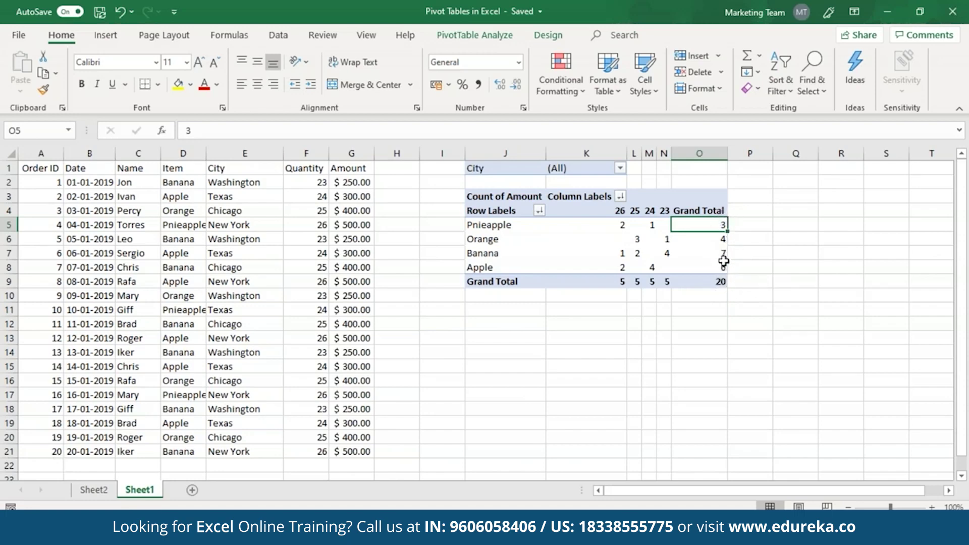
{"action": "double_click", "coordinate": [711, 225]}
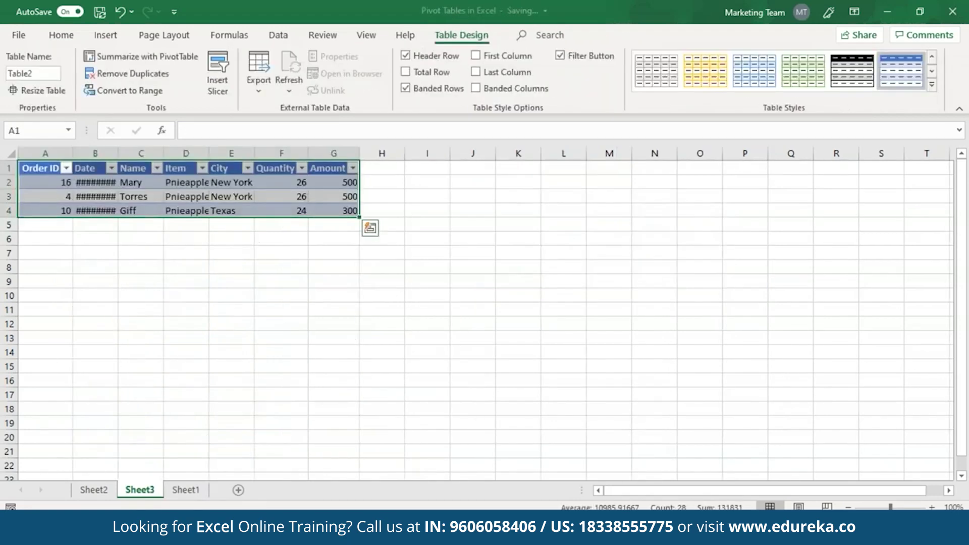
Widen Sheet3's Date column, then on Sheet1 select the Pnieapple and Orange pivot rows
{"action": "left_click", "coordinate": [98, 182]}
{"action": "left_click", "coordinate": [99, 211]}
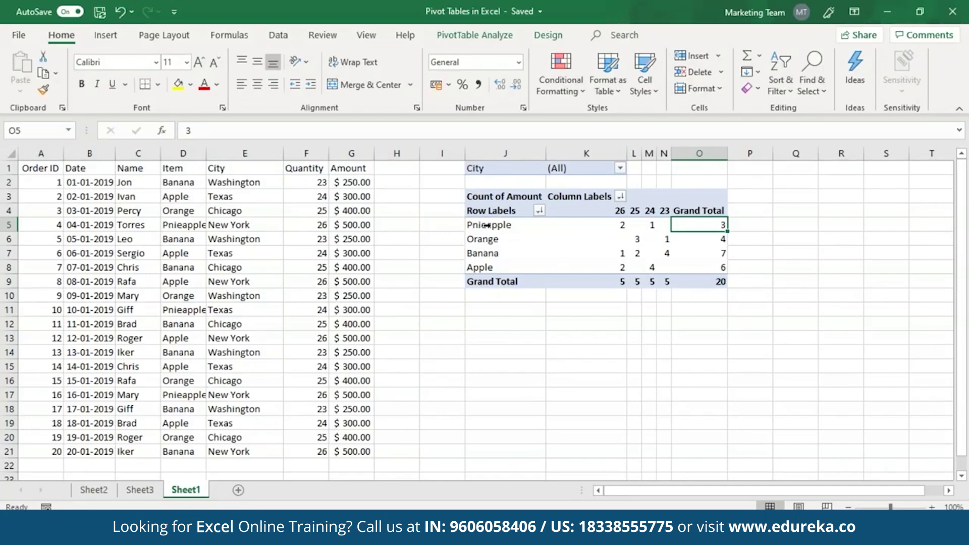
{"action": "left_click_drag", "start_coordinate": [487, 225], "coordinate": [491, 240]}
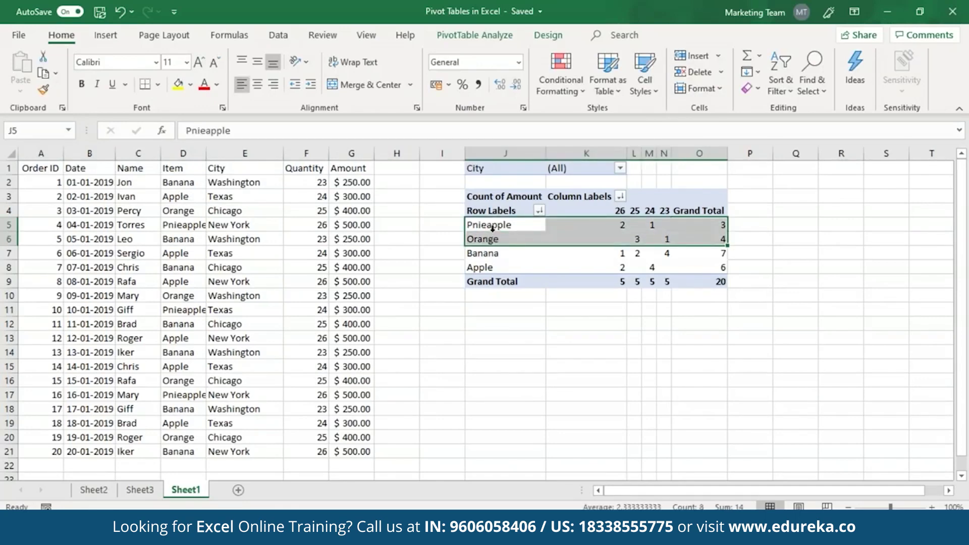
Group the selected Pnieapple and Orange rows into Group1
{"action": "right_click", "coordinate": [493, 228]}
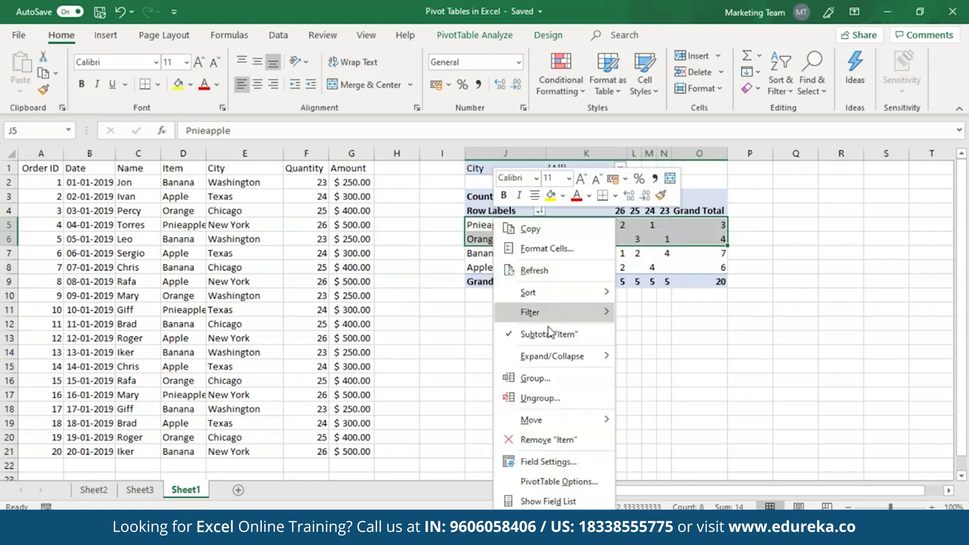
{"action": "left_click", "coordinate": [536, 376]}
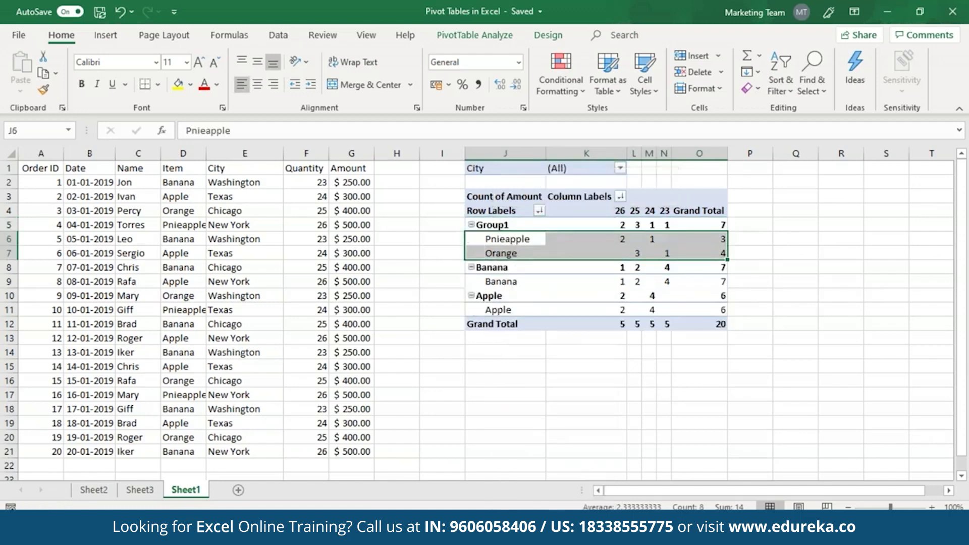
{"action": "left_click", "coordinate": [468, 239]}
{"action": "left_click", "coordinate": [458, 241]}
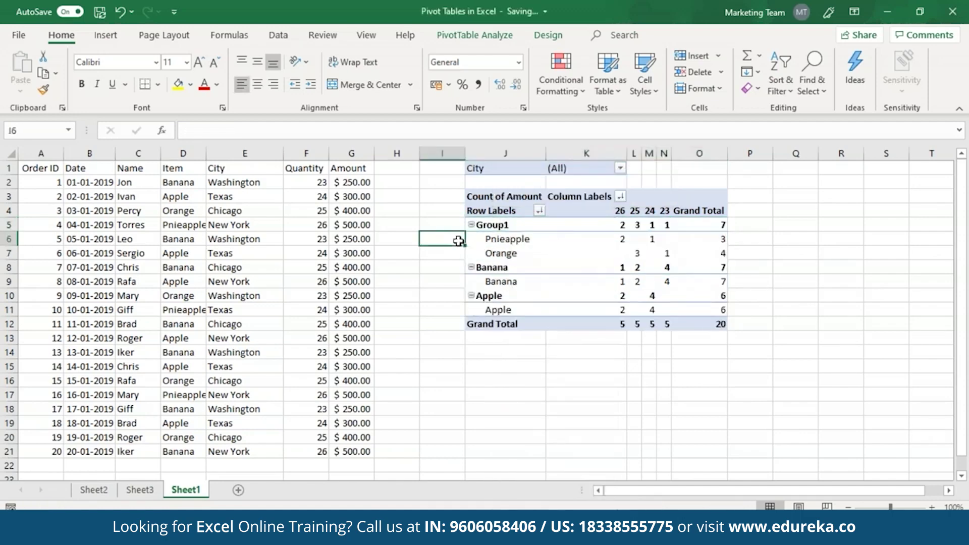
{"action": "left_click", "coordinate": [498, 240]}
{"action": "left_click", "coordinate": [494, 267]}
{"action": "left_click", "coordinate": [501, 254]}
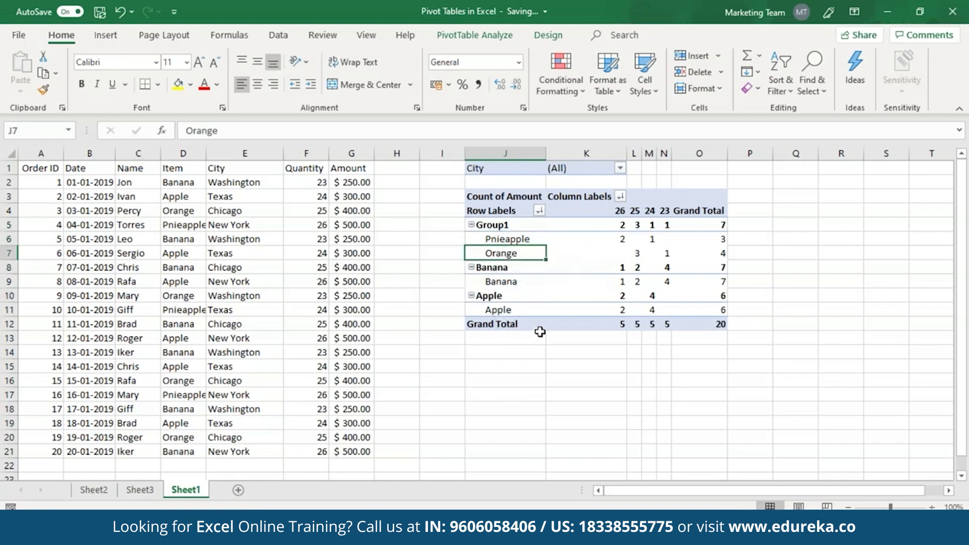
{"action": "key", "text": "ctrl+z"}
Select the Banana and Apple rows and group them as Group2
{"action": "left_click", "coordinate": [493, 267]}
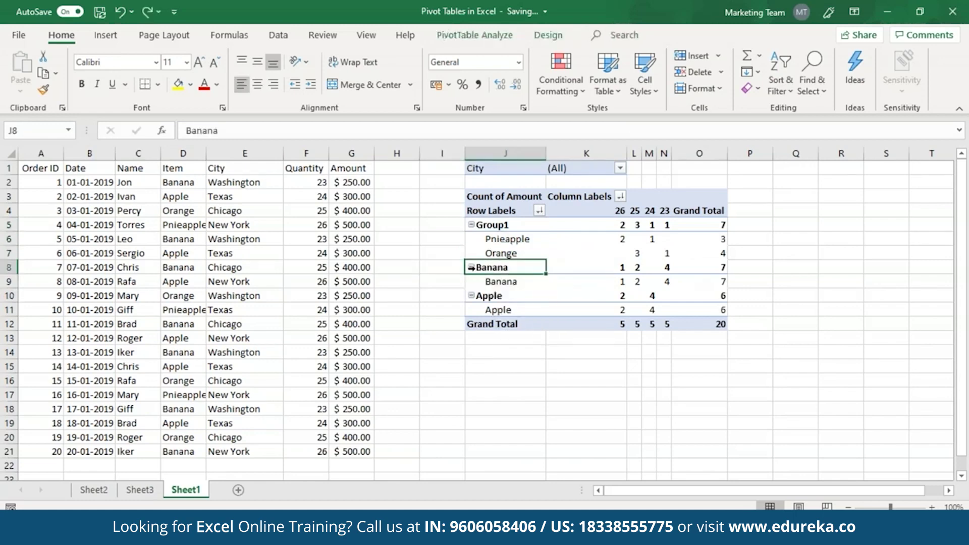
{"action": "left_click", "coordinate": [473, 269]}
{"action": "left_click", "coordinate": [473, 300]}
{"action": "right_click", "coordinate": [492, 299]}
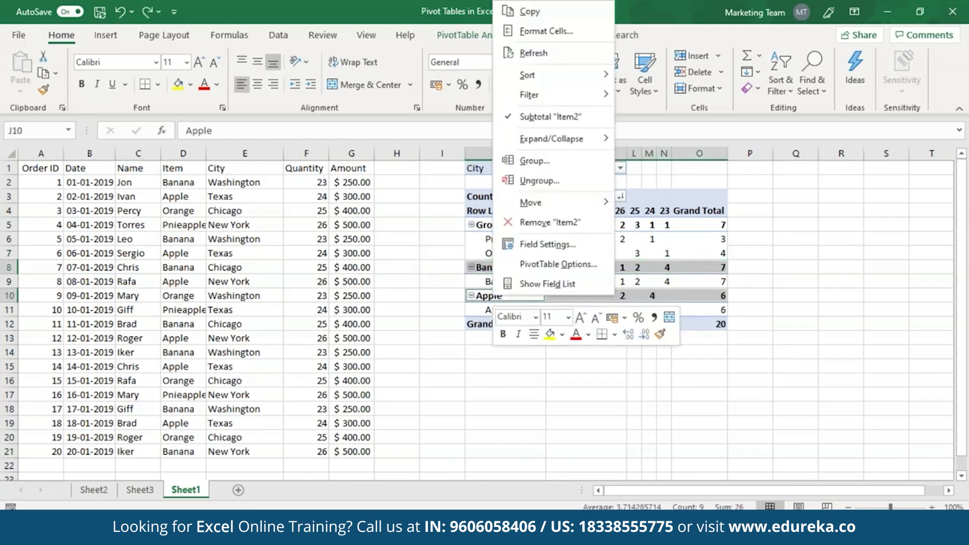
{"action": "left_click", "coordinate": [524, 168]}
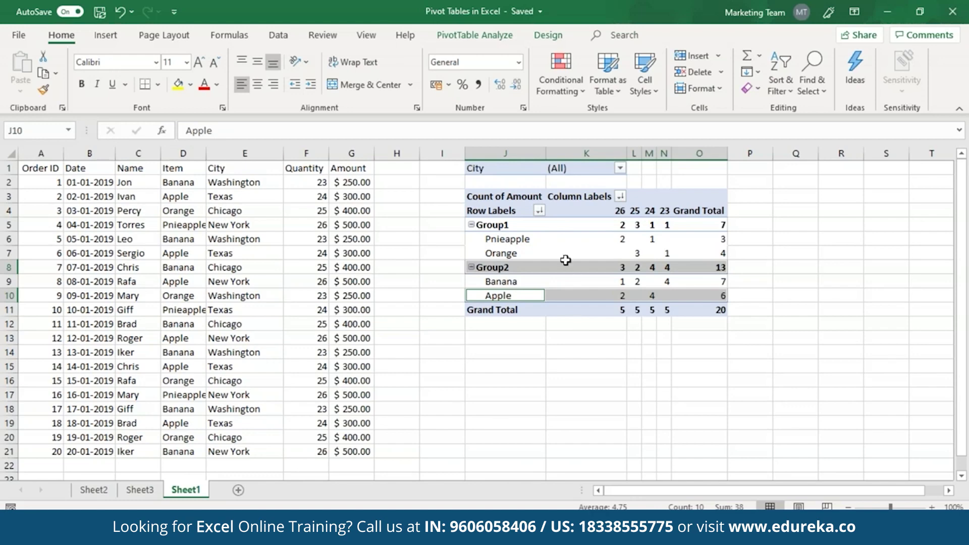
Collapse Group1 into a single summary row
{"action": "right_click", "coordinate": [508, 240]}
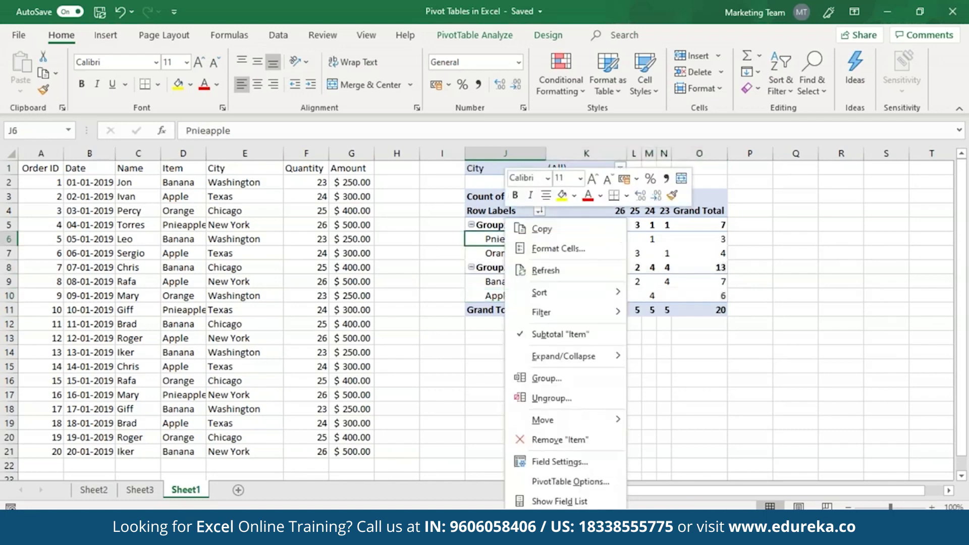
{"action": "right_click", "coordinate": [489, 225]}
{"action": "mouse_move", "coordinate": [572, 358]}
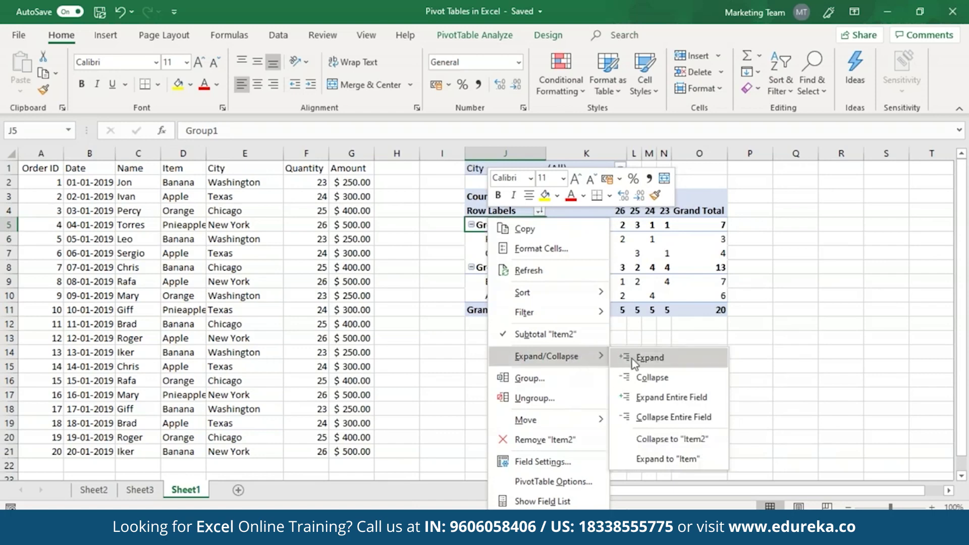
{"action": "left_click", "coordinate": [641, 379]}
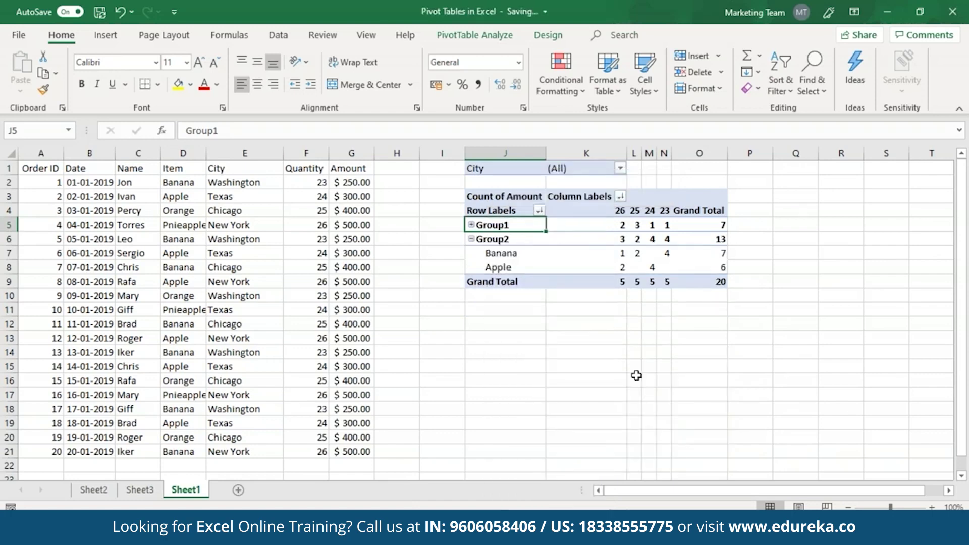
Expand Group1 again and ungroup it so Pnieapple and Orange stand alone
{"action": "right_click", "coordinate": [520, 225]}
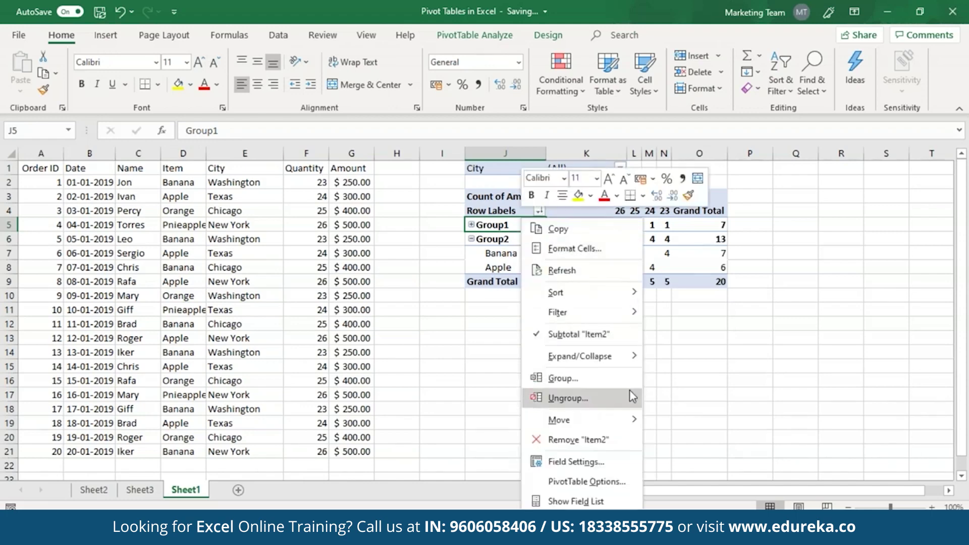
{"action": "mouse_move", "coordinate": [630, 362]}
{"action": "left_click", "coordinate": [667, 358]}
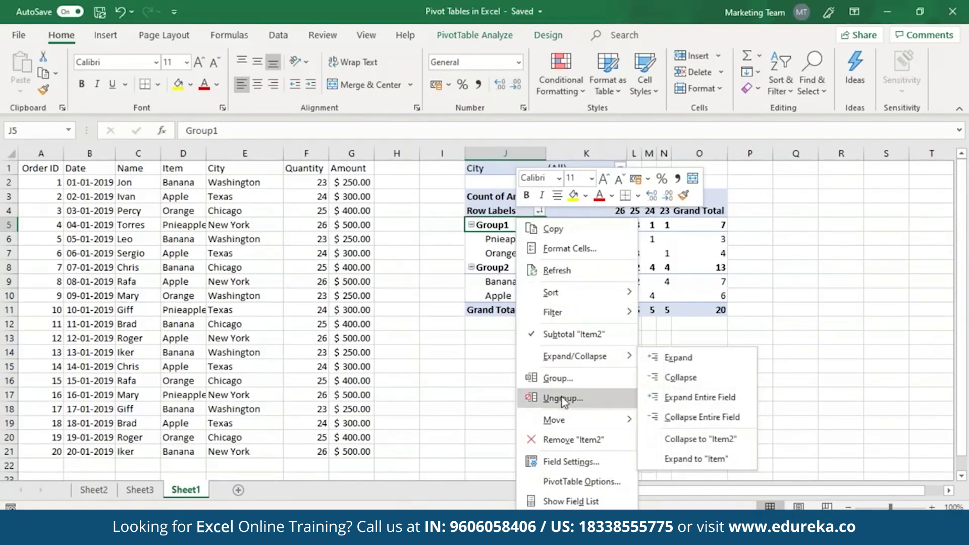
{"action": "left_click", "coordinate": [563, 398]}
{"action": "right_click", "coordinate": [500, 286]}
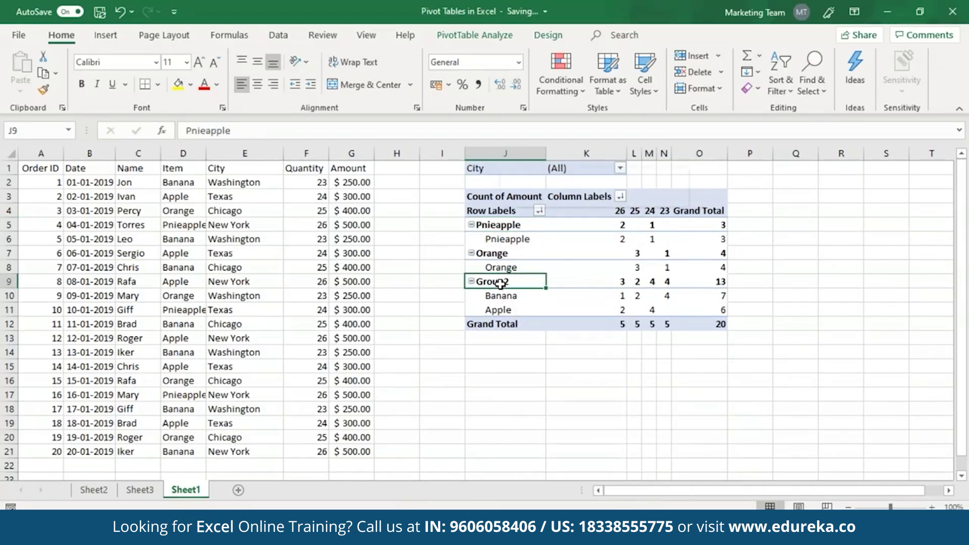
Ungroup Group2 back into Banana and Apple, then select the Count of Amount field
{"action": "left_click", "coordinate": [545, 401]}
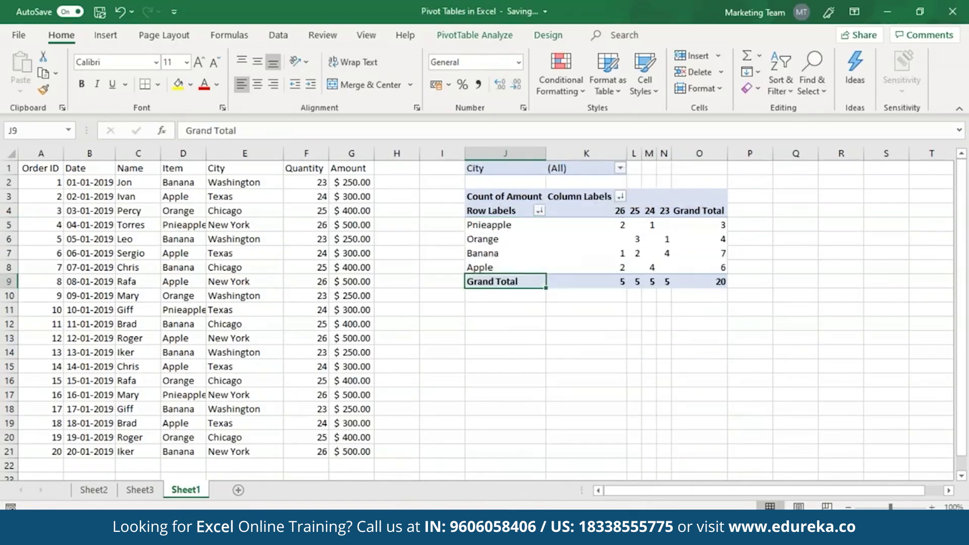
{"action": "left_click", "coordinate": [505, 196]}
{"action": "key", "text": "alt+n"}
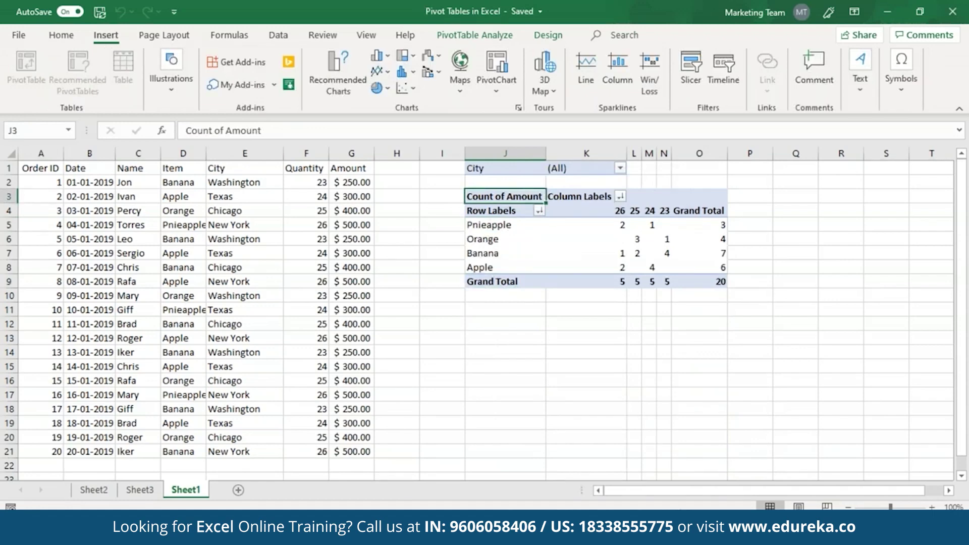
{"action": "right_click", "coordinate": [507, 197]}
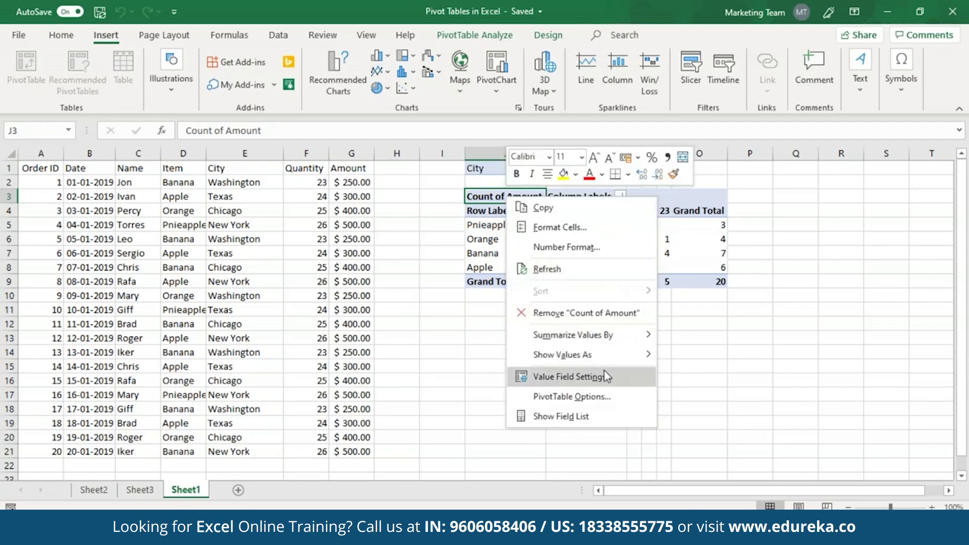
Nest Quantity under Item in Rows and spread City across the Columns
{"action": "left_click", "coordinate": [561, 416]}
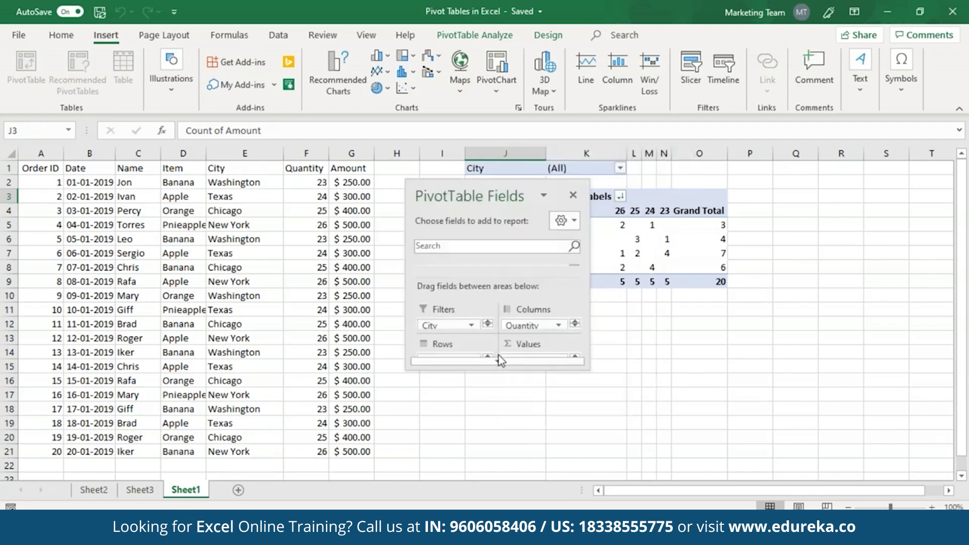
{"action": "left_click_drag", "start_coordinate": [496, 180], "coordinate": [508, 120]}
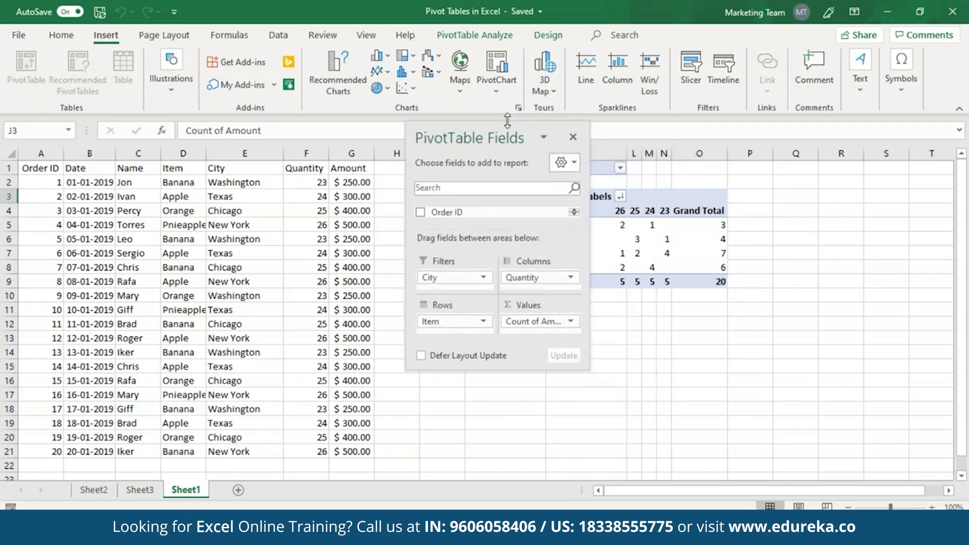
{"action": "key", "text": "Down"}
{"action": "key", "text": "Down"}
{"action": "left_click_drag", "start_coordinate": [489, 369], "coordinate": [488, 483]}
{"action": "left_click_drag", "start_coordinate": [490, 131], "coordinate": [325, 114]}
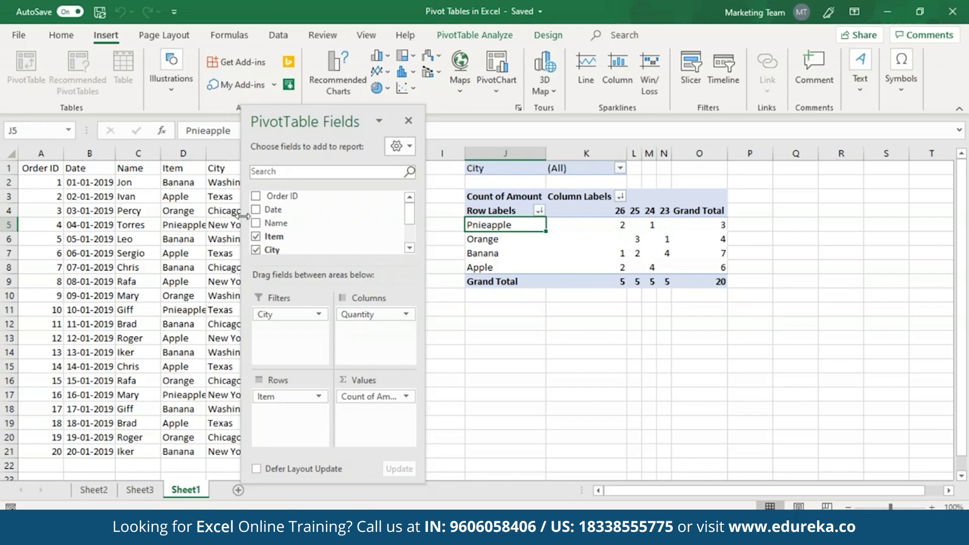
{"action": "scroll", "coordinate": [303, 222], "scroll_direction": "down", "scroll_amount": 2}
{"action": "left_click_drag", "start_coordinate": [363, 316], "coordinate": [282, 437]}
{"action": "left_click_drag", "start_coordinate": [281, 315], "coordinate": [401, 309]}
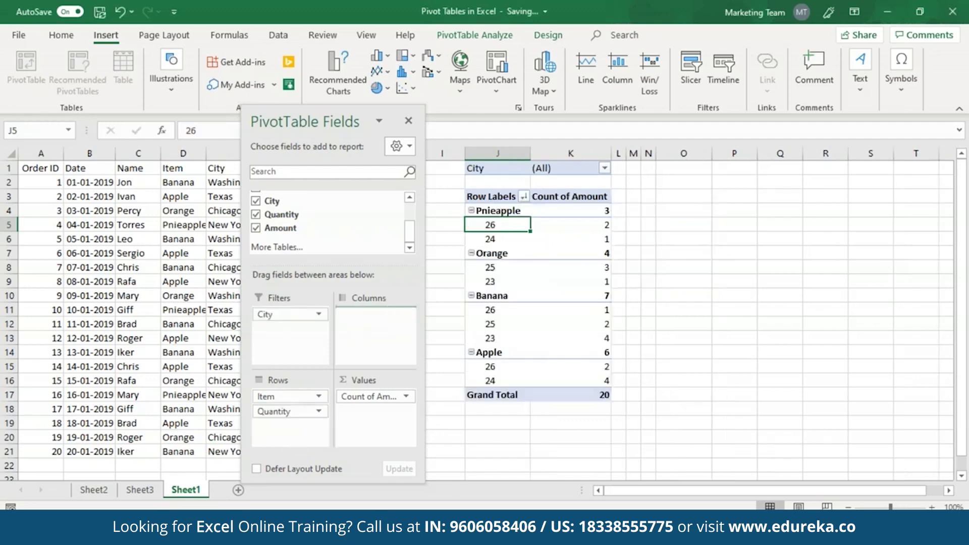
In Count of Amount's Value Field Settings, choose Sum as the summary
{"action": "left_click", "coordinate": [405, 398]}
{"action": "left_click", "coordinate": [406, 381]}
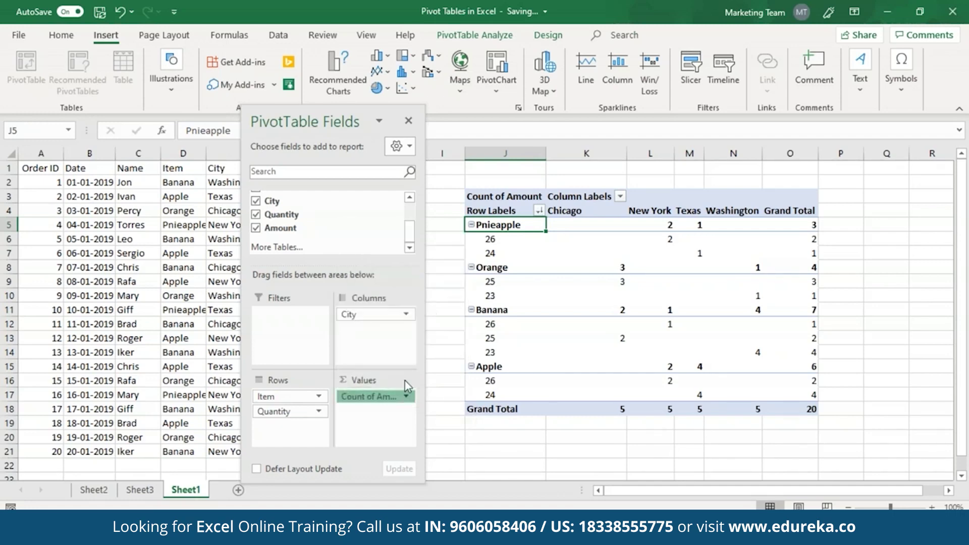
{"action": "left_click", "coordinate": [401, 323]}
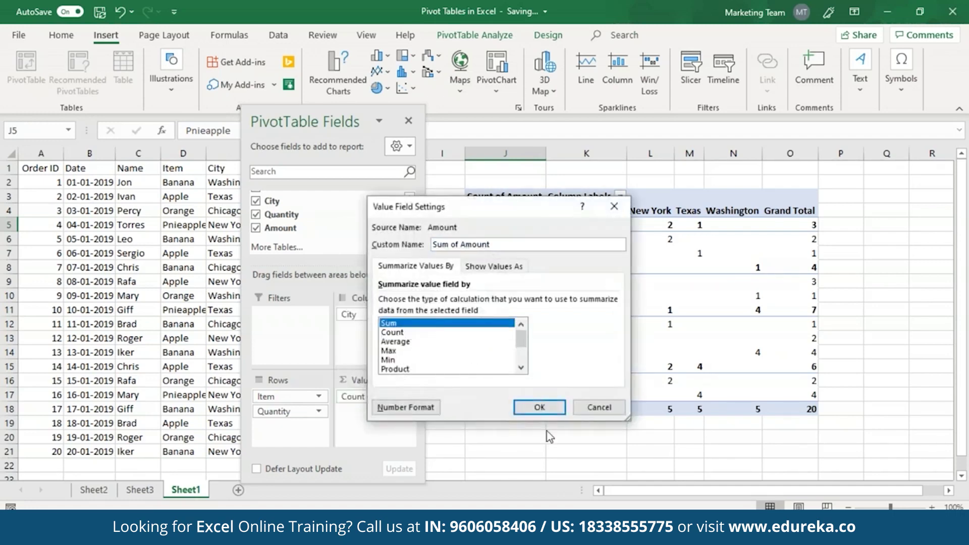
Confirm Sum of Amount and add Amount to Values a second time
{"action": "left_click", "coordinate": [540, 408]}
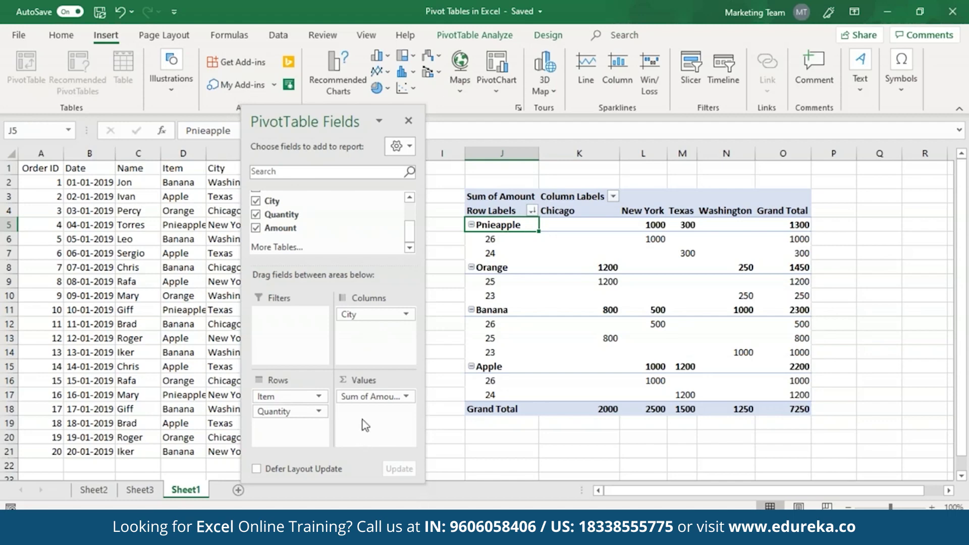
{"action": "left_click_drag", "start_coordinate": [290, 235], "coordinate": [376, 408]}
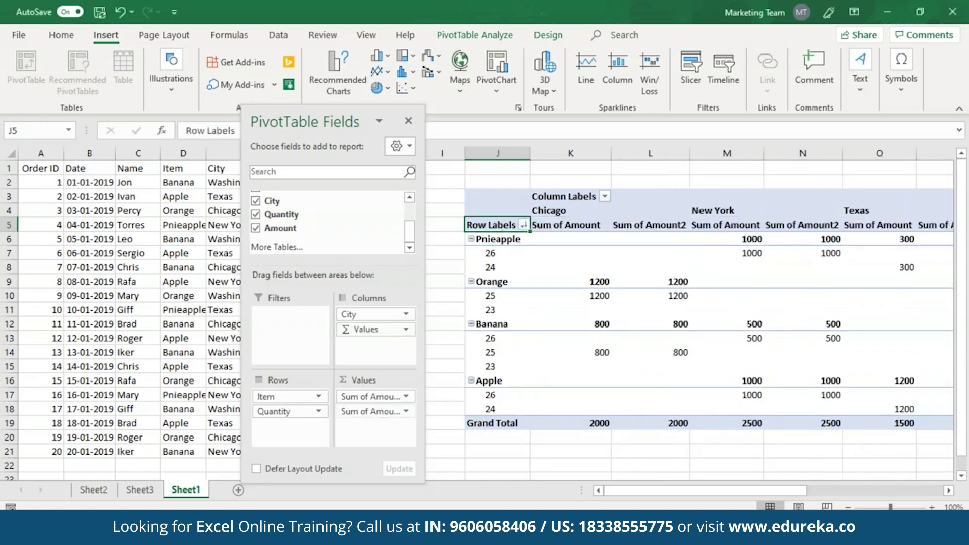
{"action": "scroll", "coordinate": [587, 387], "scroll_direction": "right", "scroll_amount": 2}
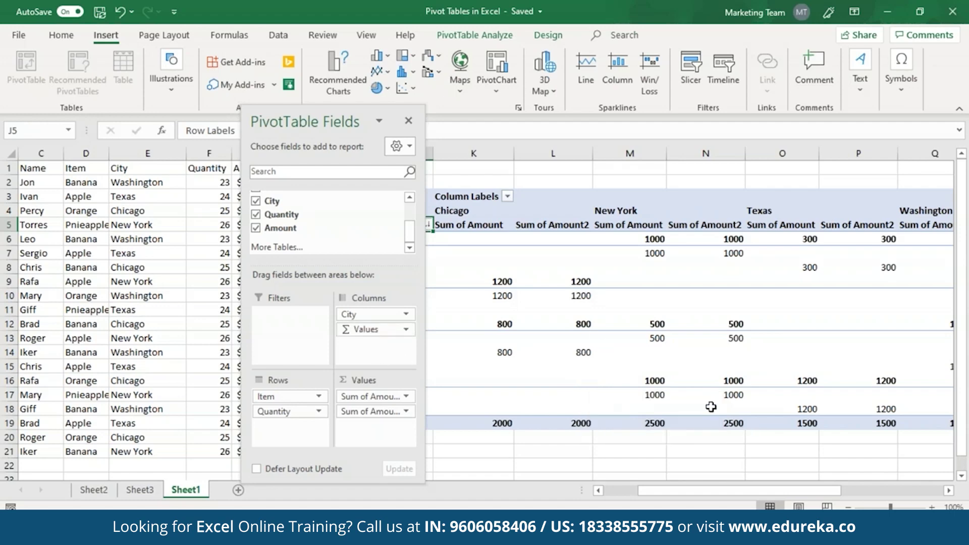
Set the second Amount value field to summarize by Count, giving Count of Amount2
{"action": "left_click", "coordinate": [397, 413]}
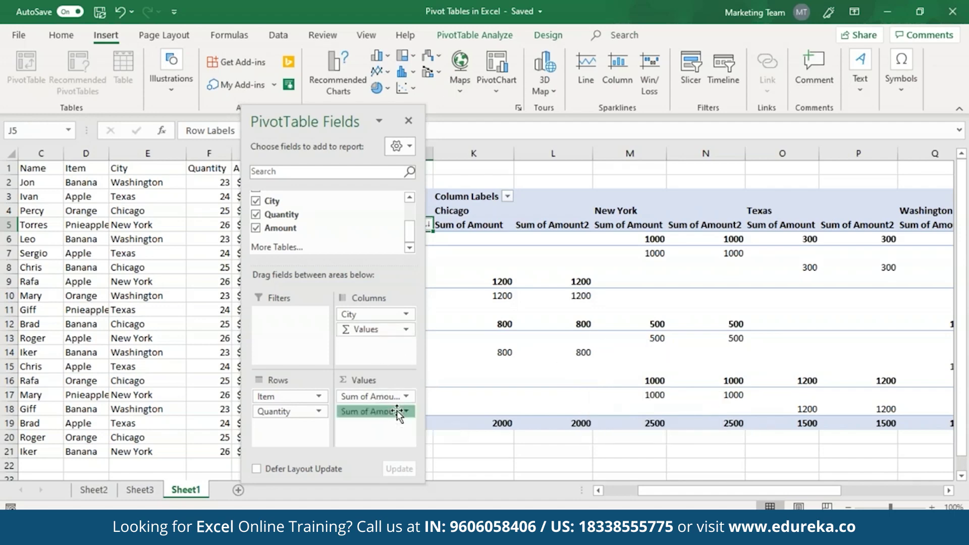
{"action": "left_click", "coordinate": [396, 396]}
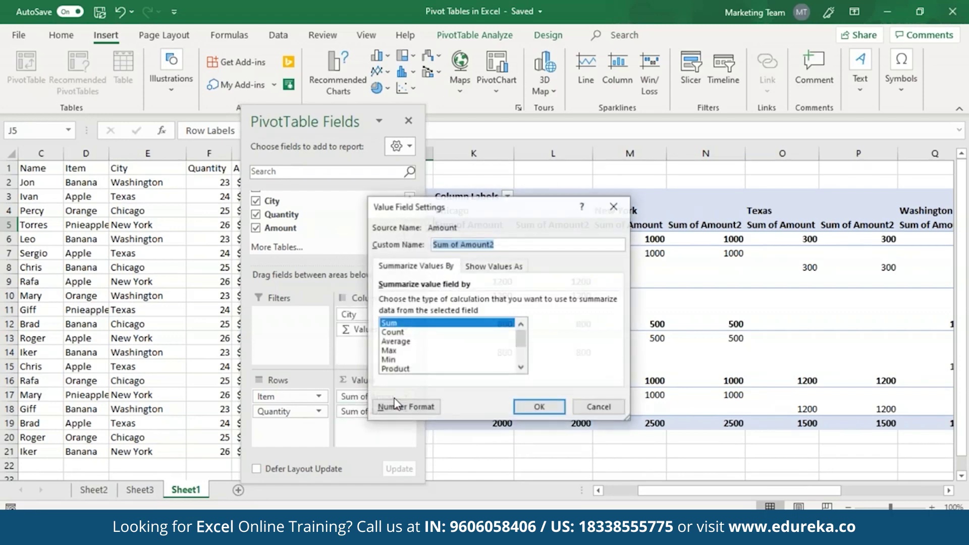
{"action": "left_click", "coordinate": [403, 332]}
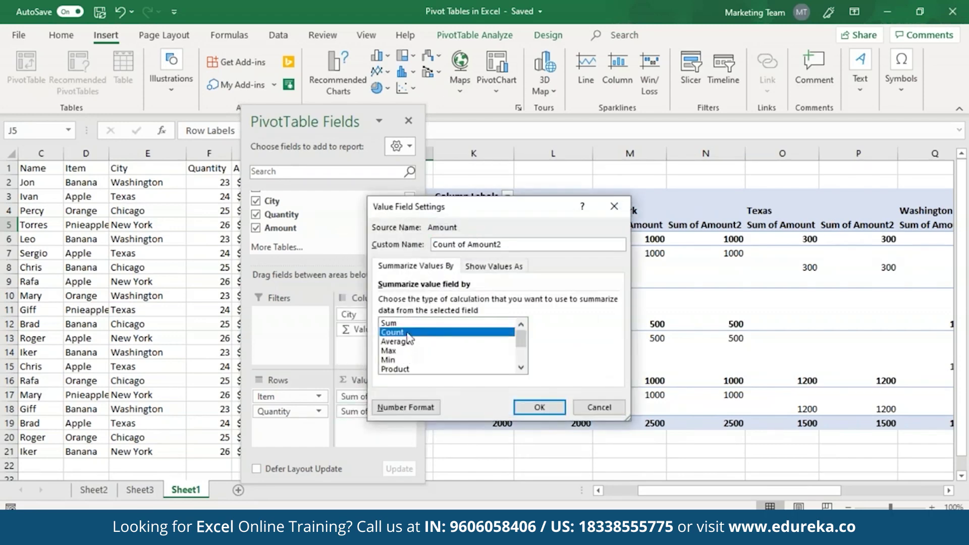
{"action": "left_click", "coordinate": [550, 408]}
Move City from the columns into the report filter
{"action": "left_click_drag", "start_coordinate": [303, 121], "coordinate": [100, 107]}
{"action": "left_click_drag", "start_coordinate": [172, 300], "coordinate": [86, 302]}
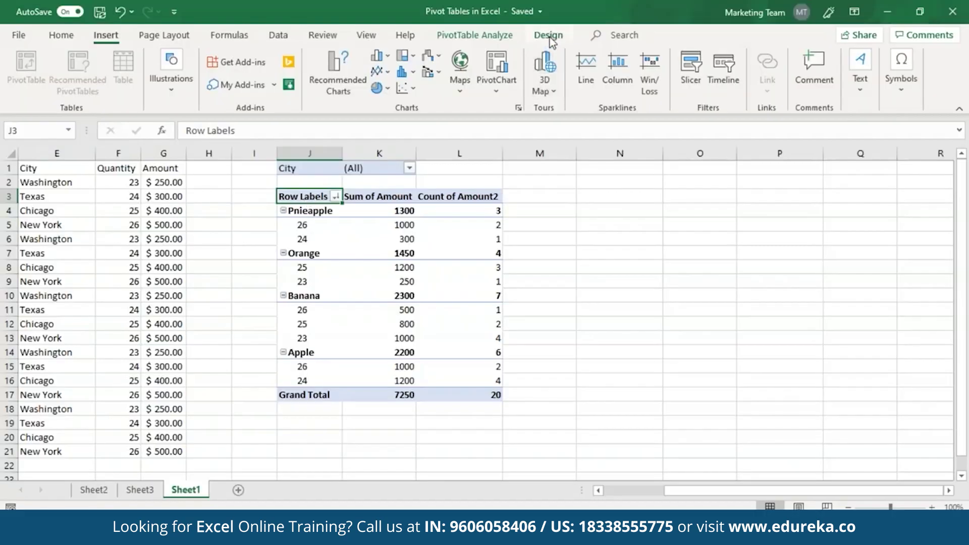
{"action": "left_click", "coordinate": [549, 35]}
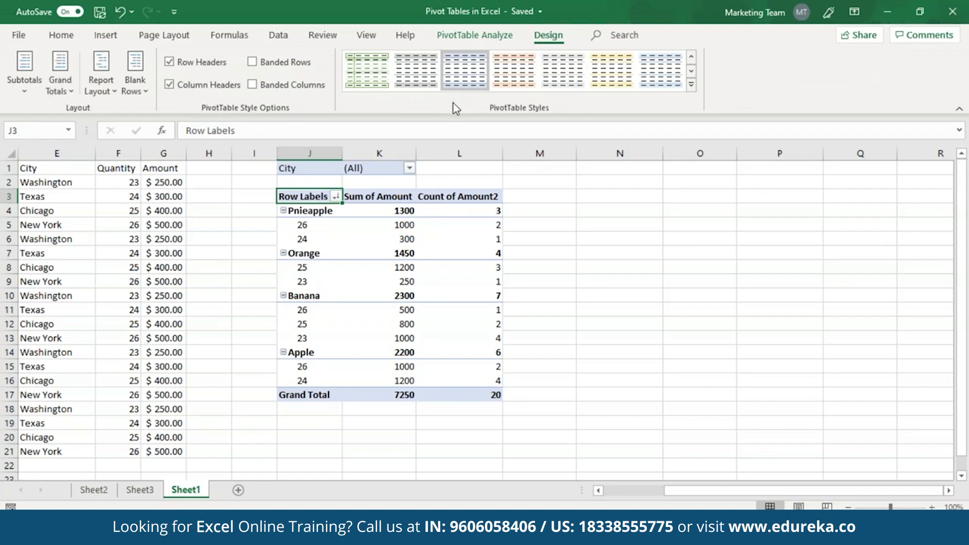
Apply an orange PivotTable style with Banded Rows on, Banded Columns off, and Column Headers toggled
{"action": "left_click", "coordinate": [510, 83]}
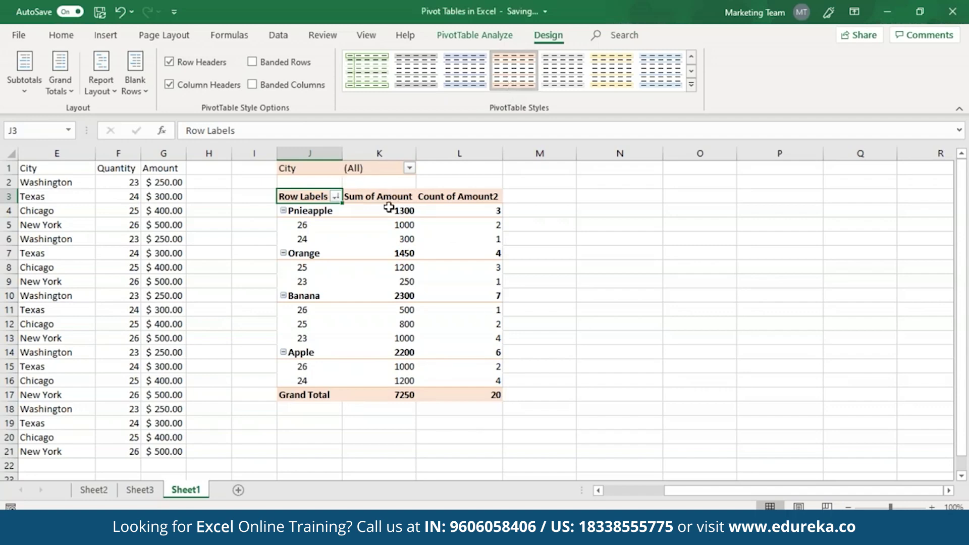
{"action": "left_click", "coordinate": [386, 223]}
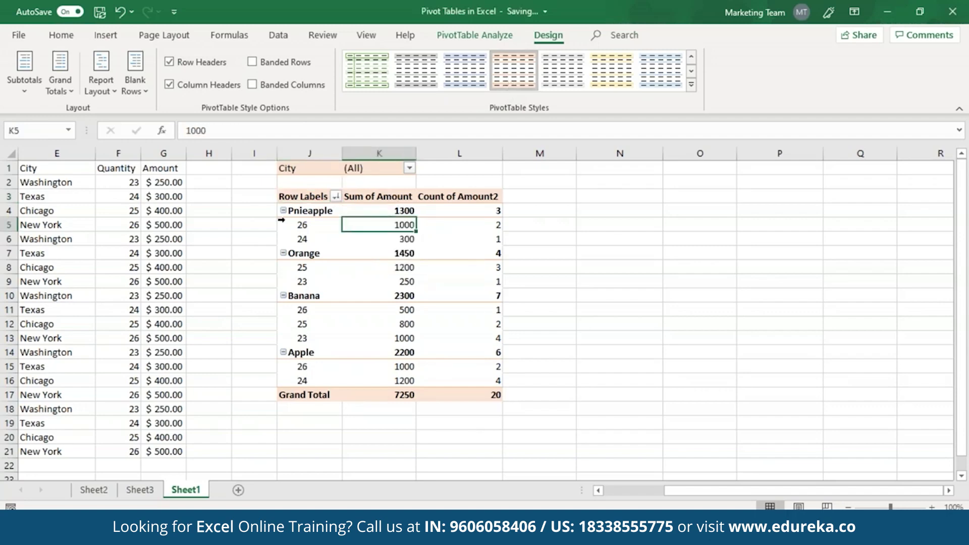
{"action": "left_click", "coordinate": [285, 63]}
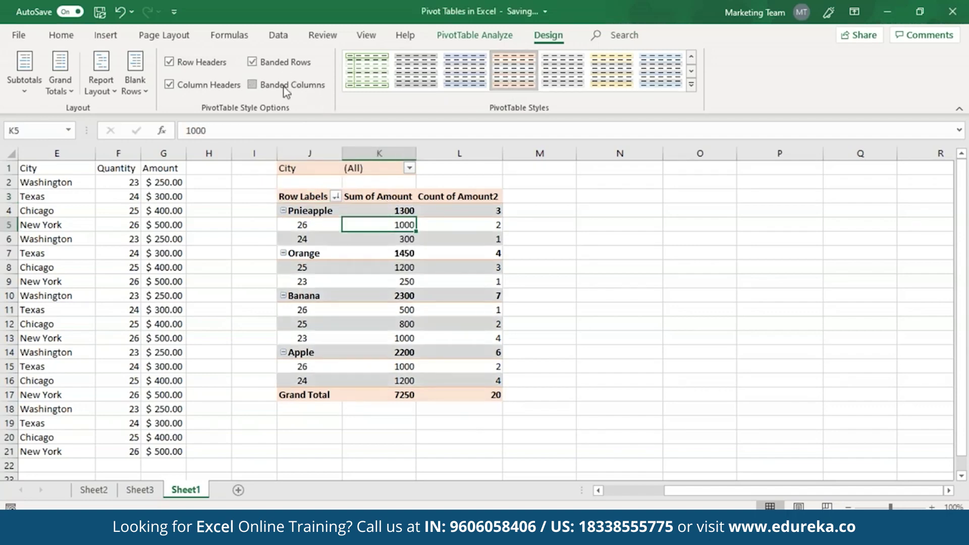
{"action": "left_click", "coordinate": [254, 87]}
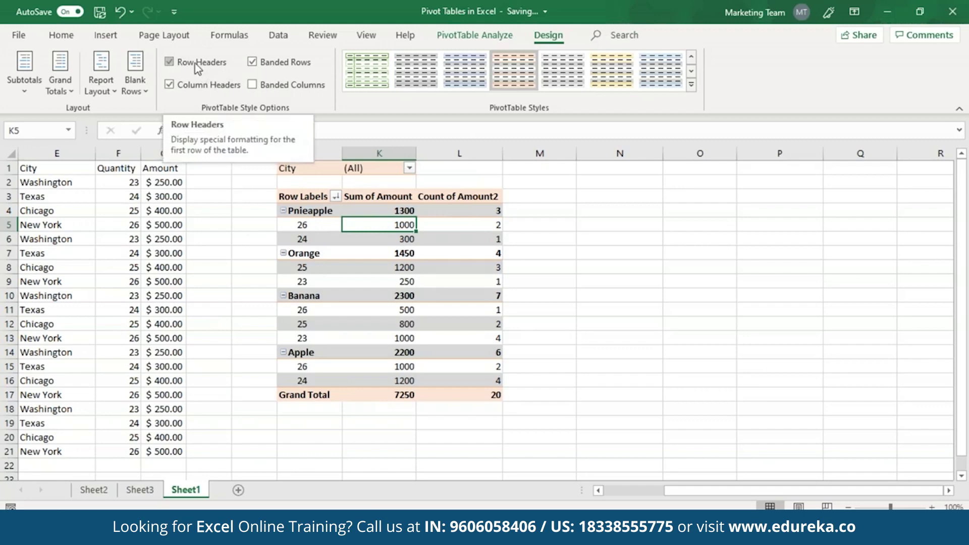
{"action": "left_click", "coordinate": [171, 85]}
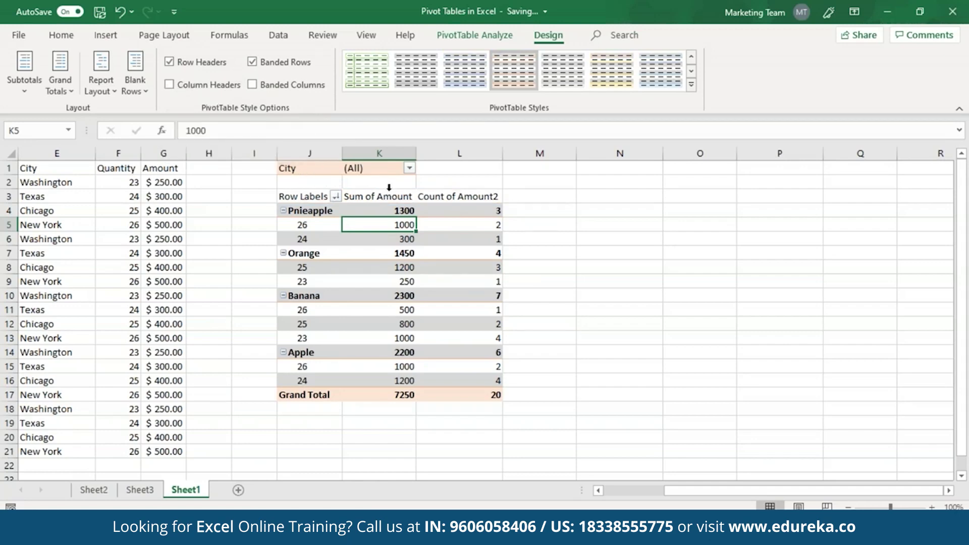
{"action": "left_click", "coordinate": [169, 85]}
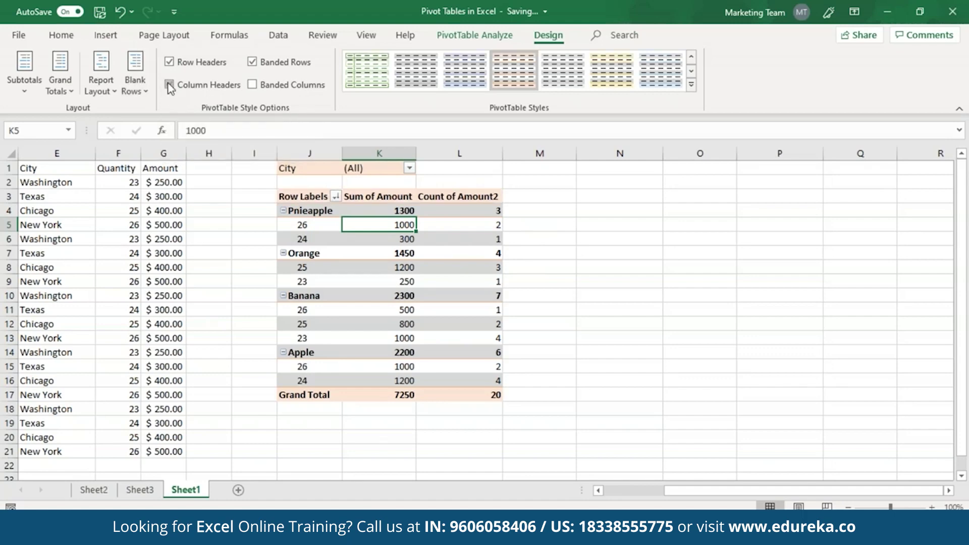
{"action": "left_click", "coordinate": [70, 90]}
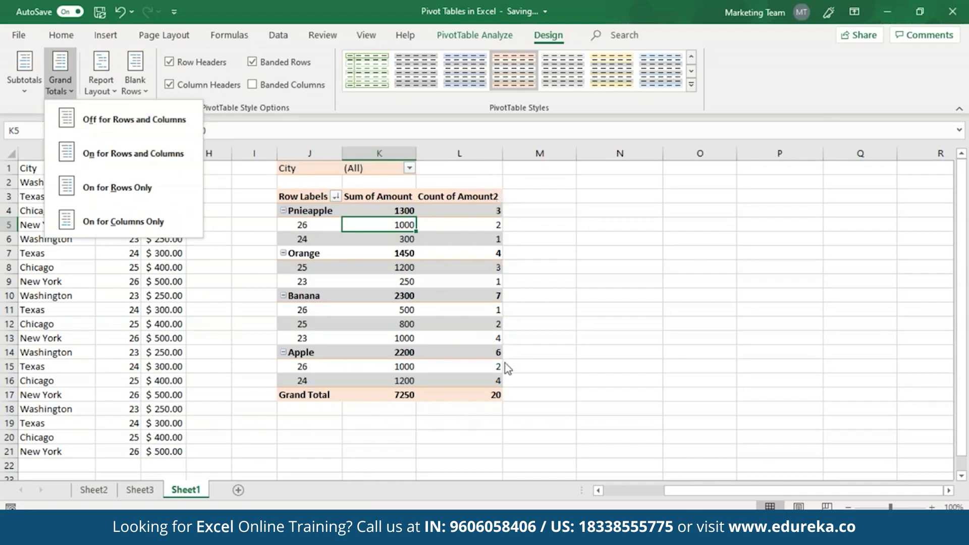
{"action": "left_click", "coordinate": [113, 154]}
{"action": "right_click", "coordinate": [303, 196]}
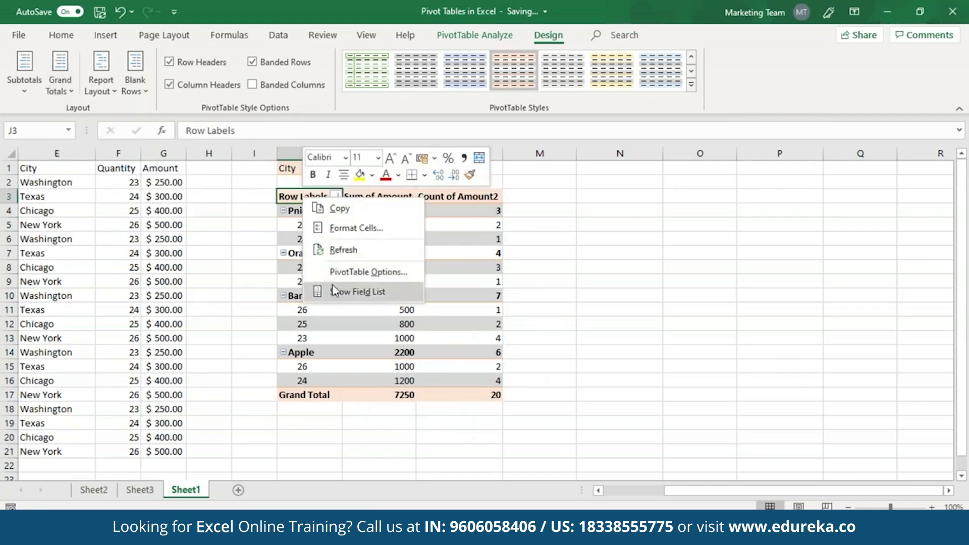
Move Item to Columns and drop Count of Amount2 and Quantity, leaving Sum of Amount by Name
{"action": "left_click", "coordinate": [324, 288]}
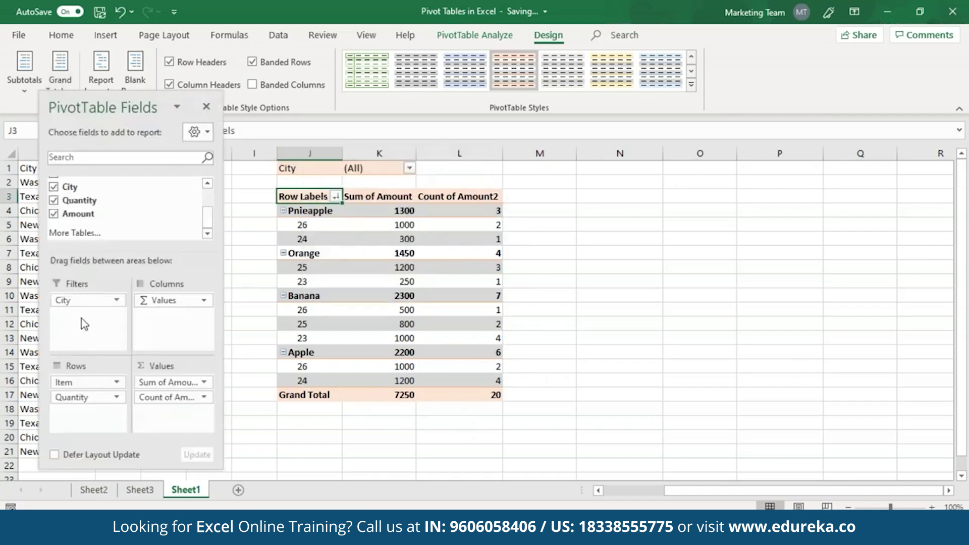
{"action": "left_click_drag", "start_coordinate": [87, 382], "coordinate": [166, 319]}
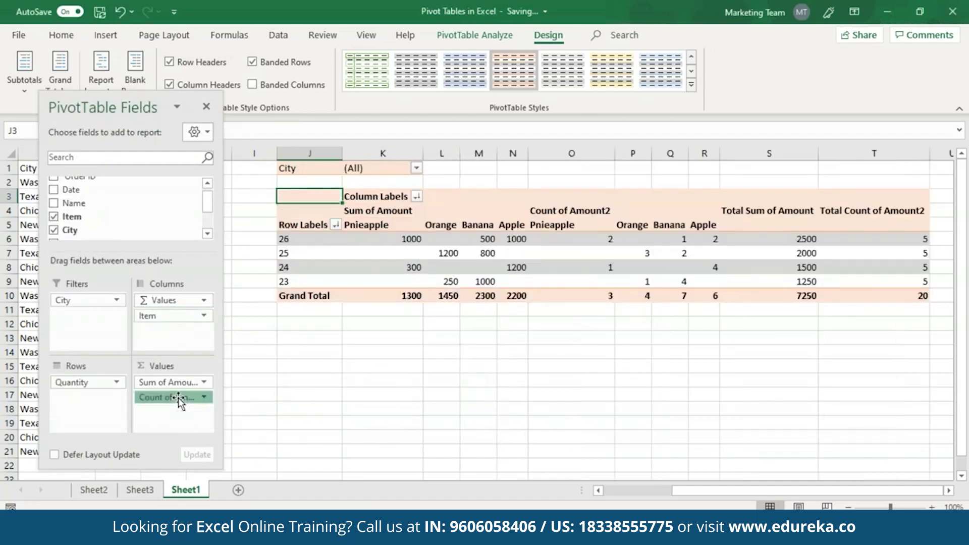
{"action": "left_click_drag", "start_coordinate": [178, 398], "coordinate": [126, 222]}
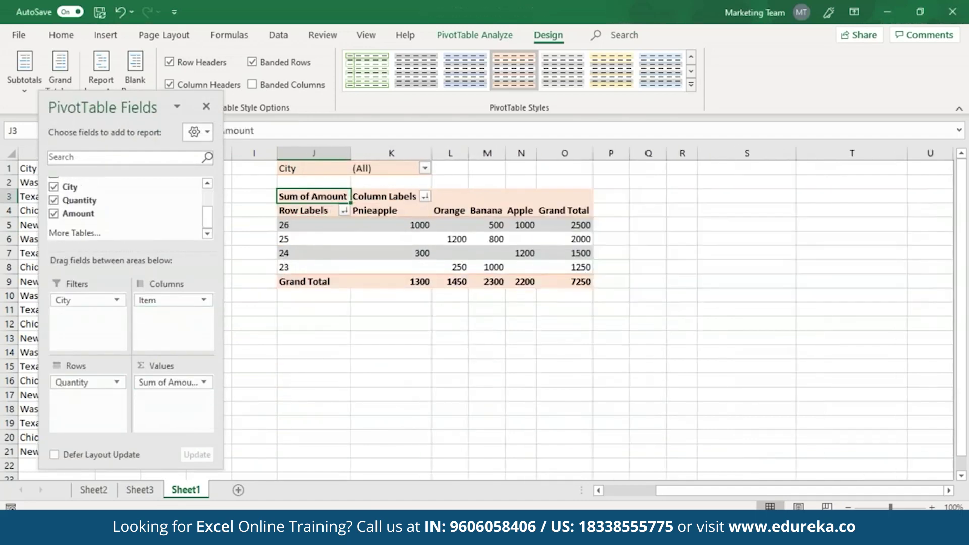
{"action": "mouse_move", "coordinate": [88, 376]}
{"action": "left_mouse_down"}
{"action": "mouse_move", "coordinate": [86, 389]}
{"action": "mouse_move", "coordinate": [130, 225]}
{"action": "mouse_move", "coordinate": [109, 202]}
{"action": "mouse_move", "coordinate": [80, 387]}
{"action": "left_mouse_up"}
{"action": "scroll", "coordinate": [152, 212], "scroll_direction": "up", "scroll_amount": 1}
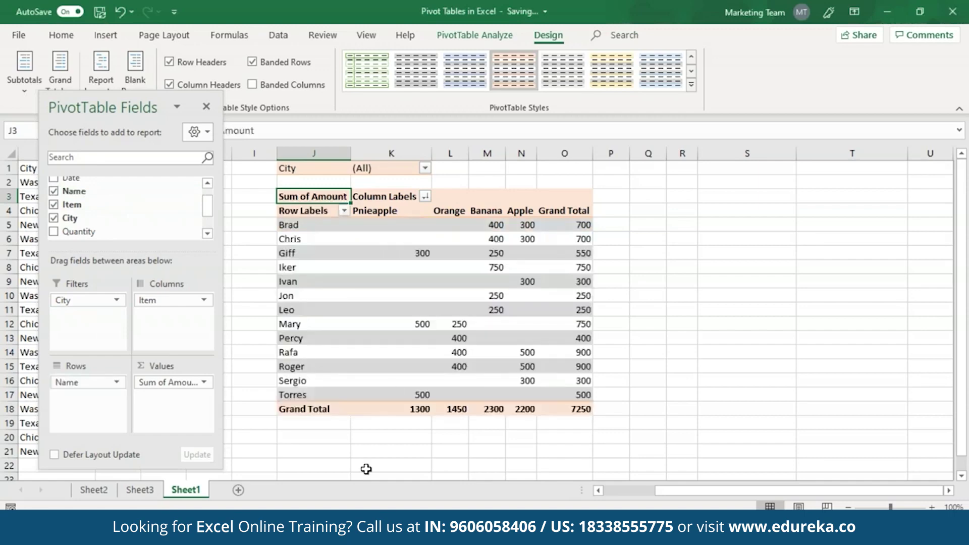
{"action": "left_click", "coordinate": [206, 106]}
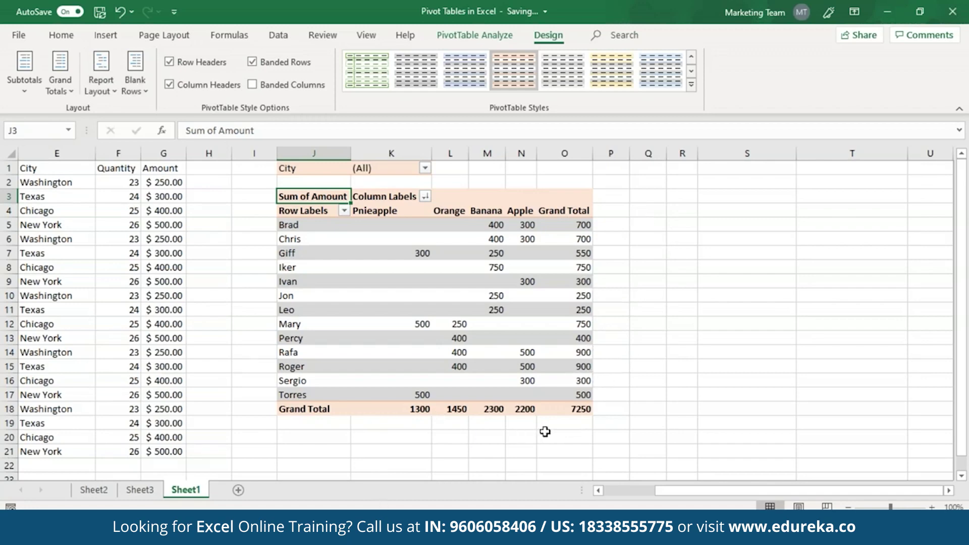
Set Grand Totals to On for Columns Only, keeping the item totals row 1300, 1450, 2300, 2200
{"action": "left_click", "coordinate": [73, 76]}
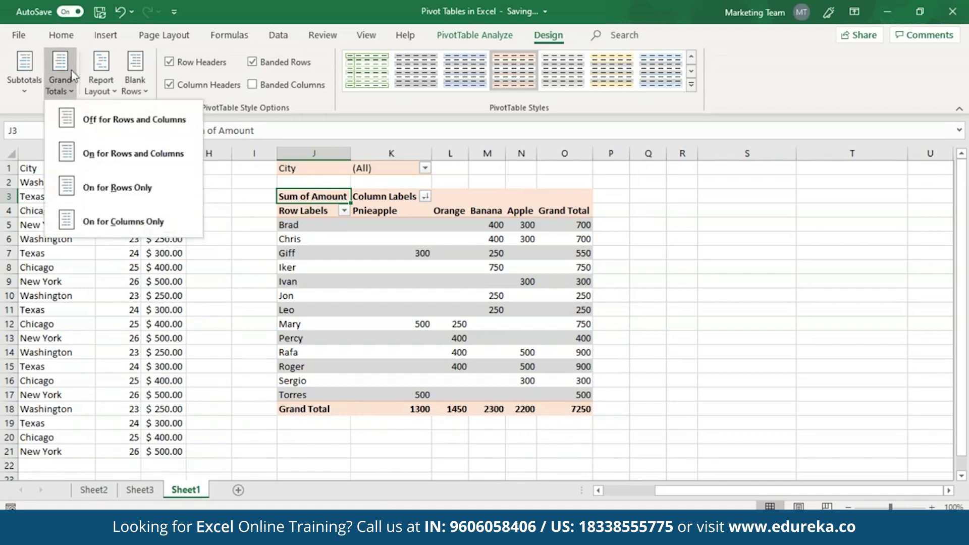
{"action": "left_click", "coordinate": [100, 124]}
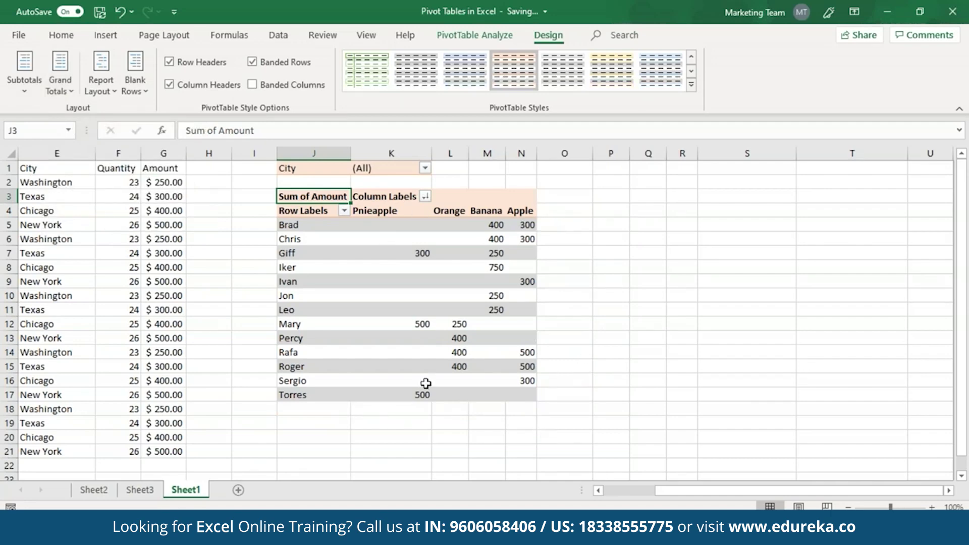
{"action": "left_click", "coordinate": [71, 95]}
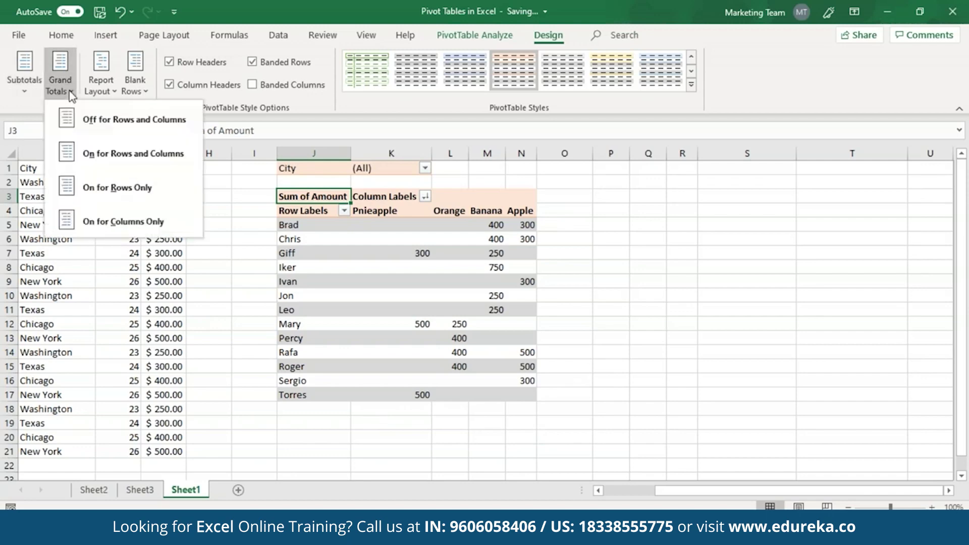
{"action": "left_click", "coordinate": [150, 231]}
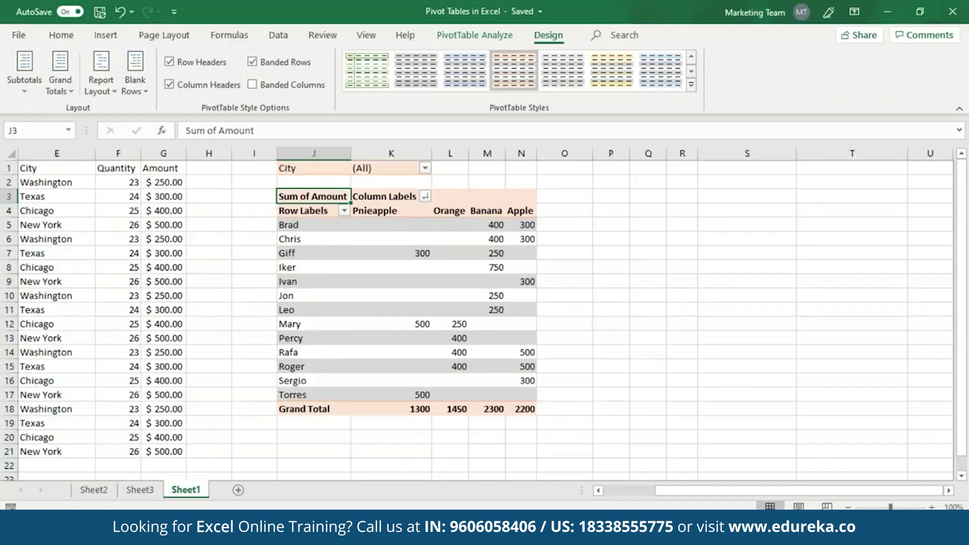
{"action": "left_click", "coordinate": [113, 36]}
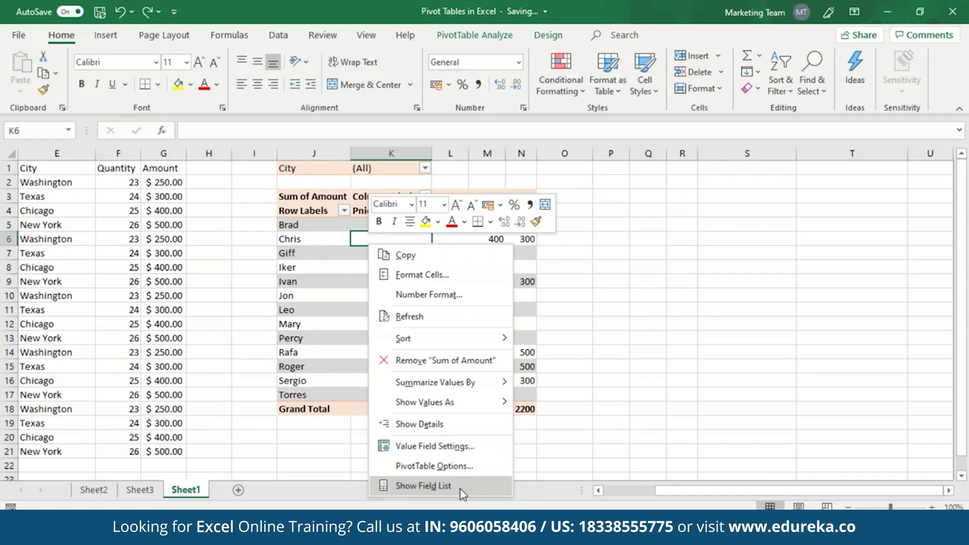
Remove City, Item and Name from the pivot and make Amount the row field
{"action": "left_click", "coordinate": [423, 486]}
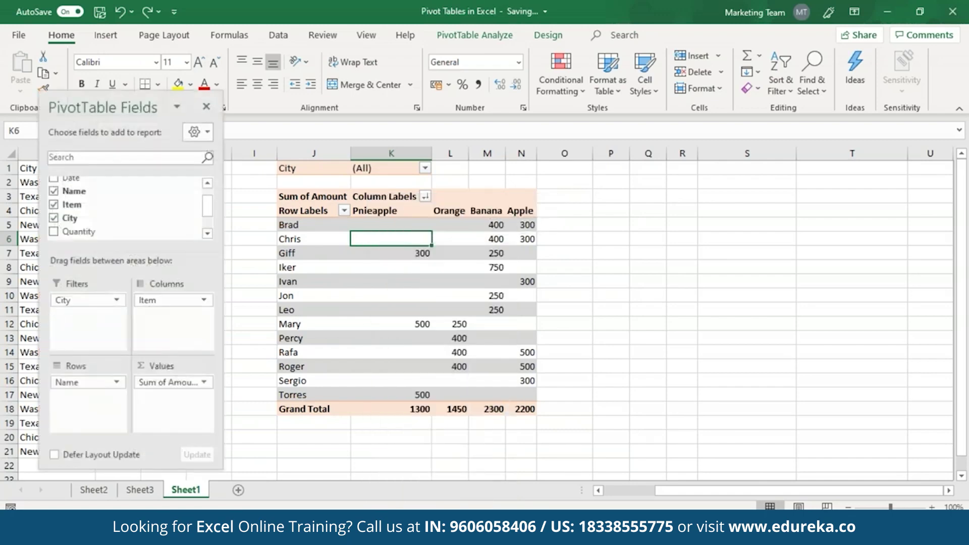
{"action": "left_click", "coordinate": [53, 218]}
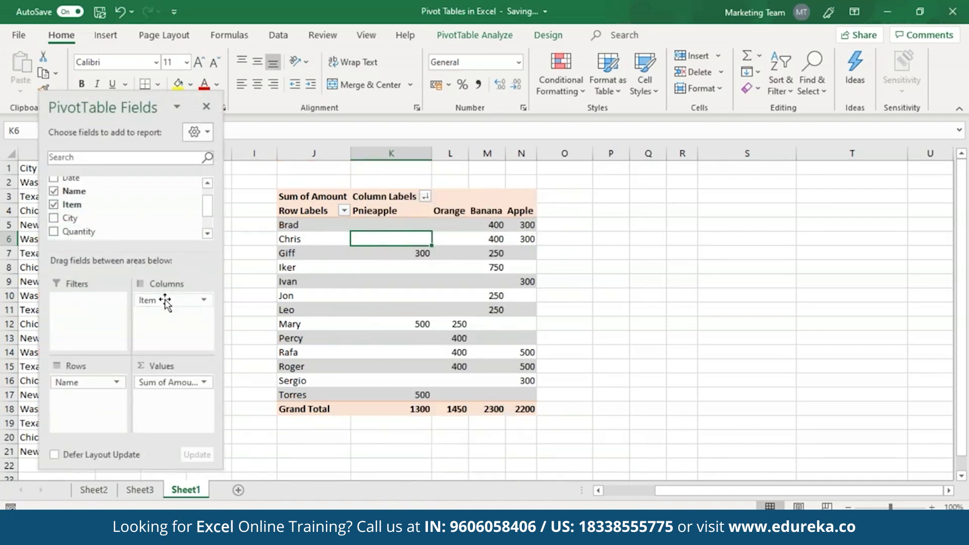
{"action": "left_click_drag", "start_coordinate": [166, 302], "coordinate": [144, 227]}
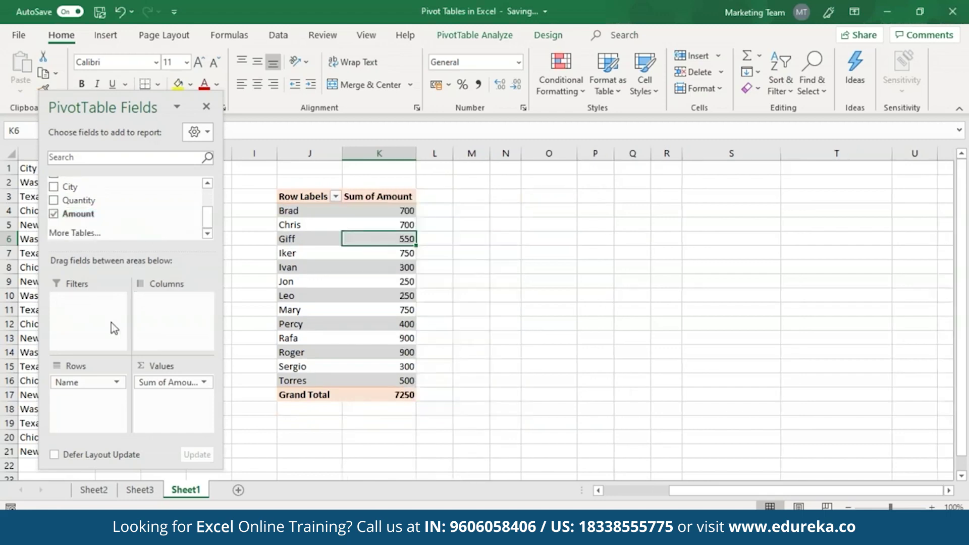
{"action": "scroll", "coordinate": [169, 192], "scroll_direction": "up", "scroll_amount": 3}
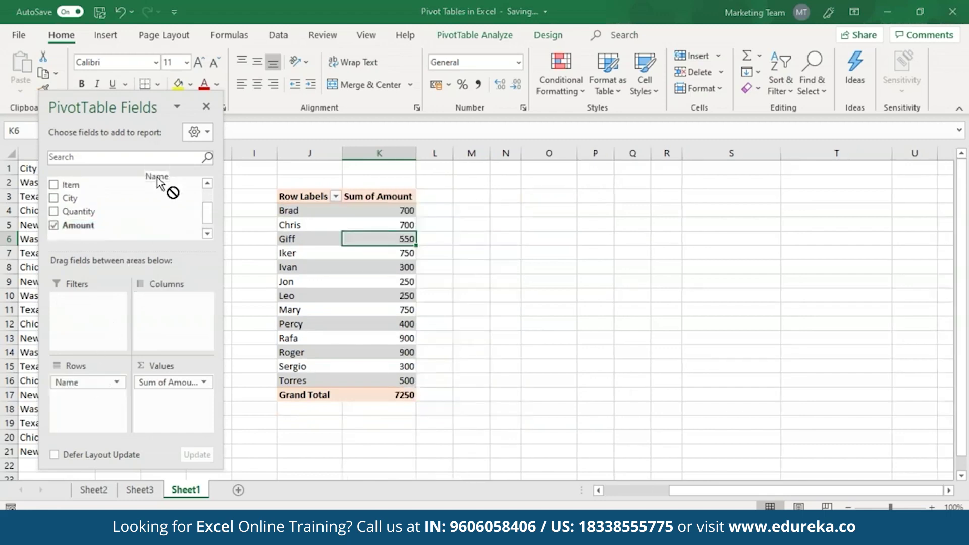
{"action": "left_click", "coordinate": [54, 208]}
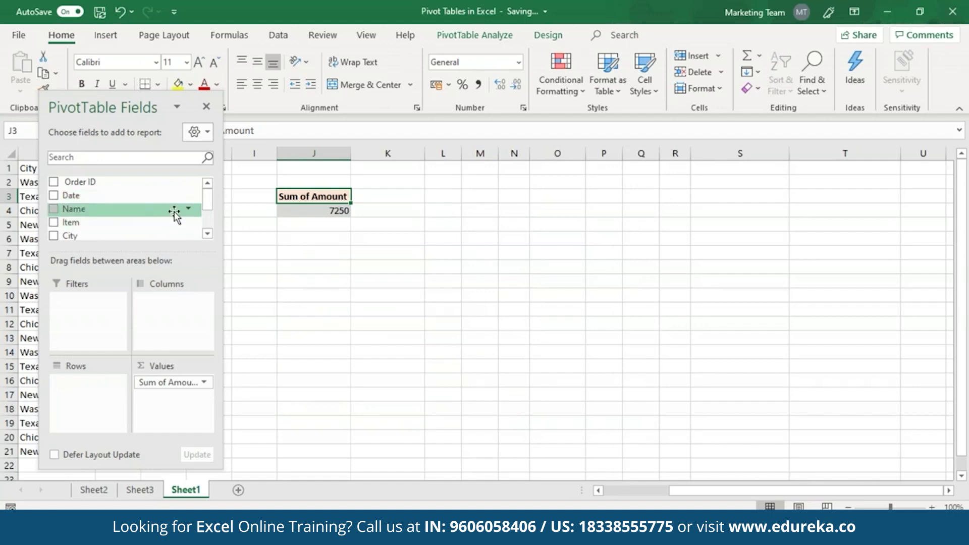
{"action": "scroll", "coordinate": [196, 208], "scroll_direction": "down", "scroll_amount": 2}
{"action": "left_click_drag", "start_coordinate": [115, 222], "coordinate": [86, 384]}
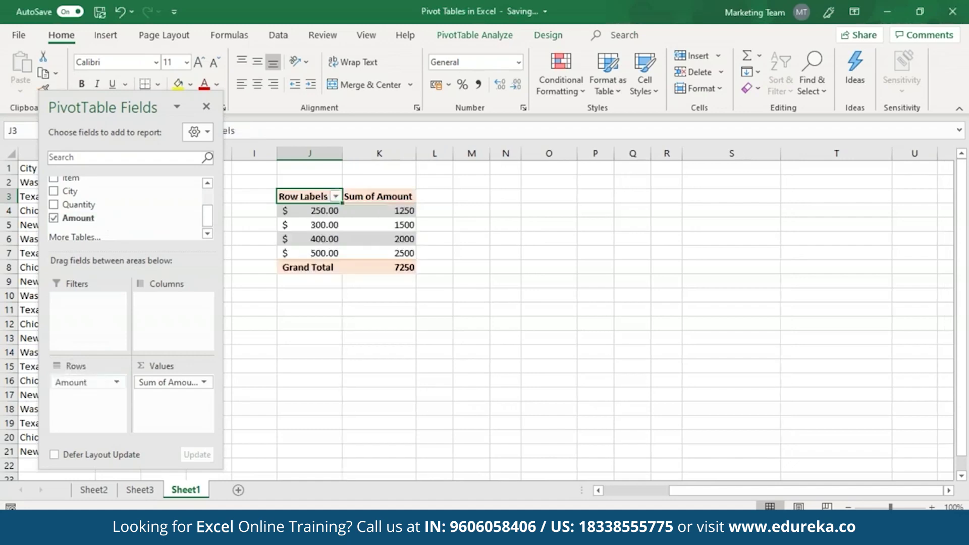
{"action": "left_click", "coordinate": [204, 383]}
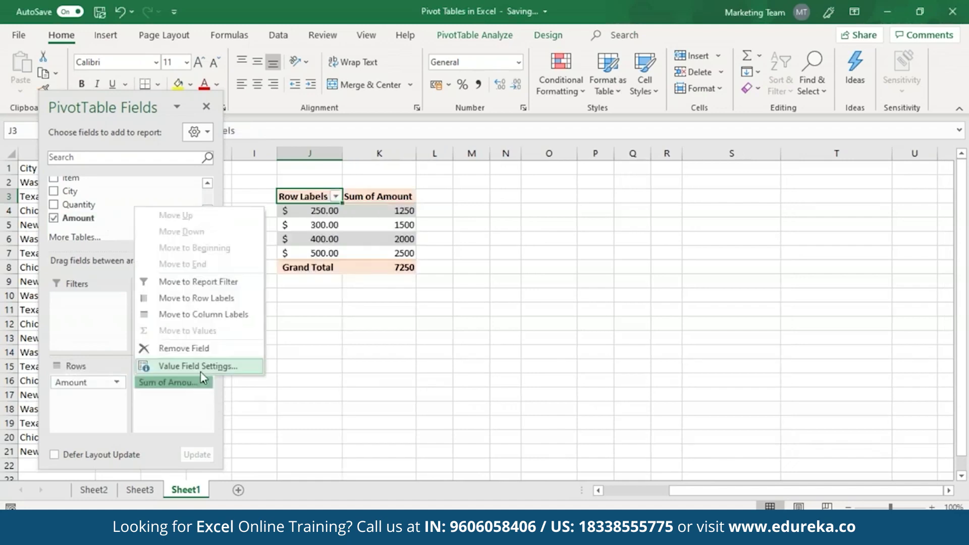
Change Amount's summary from Sum to Count, showing 5 per amount and 20 total
{"action": "left_click", "coordinate": [197, 366]}
{"action": "left_click", "coordinate": [399, 333]}
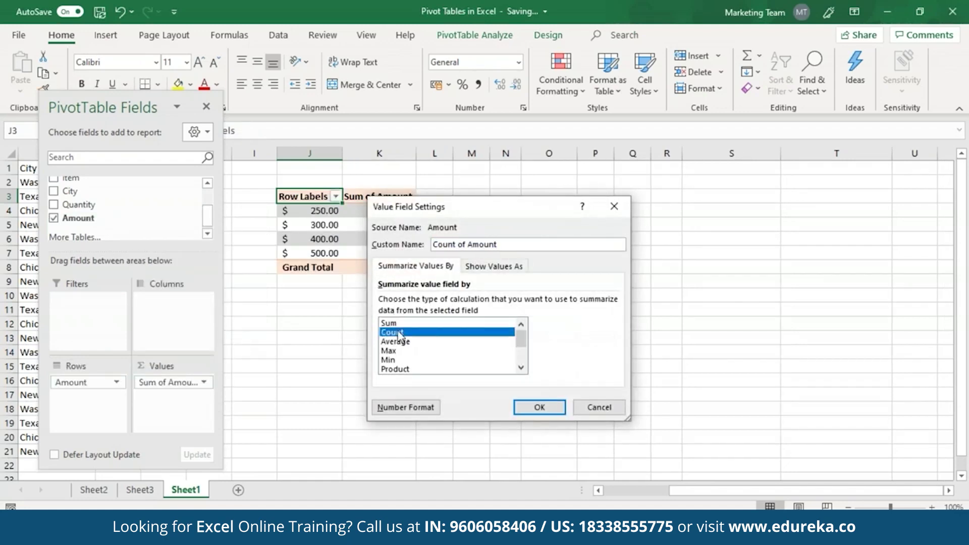
{"action": "left_click", "coordinate": [539, 408]}
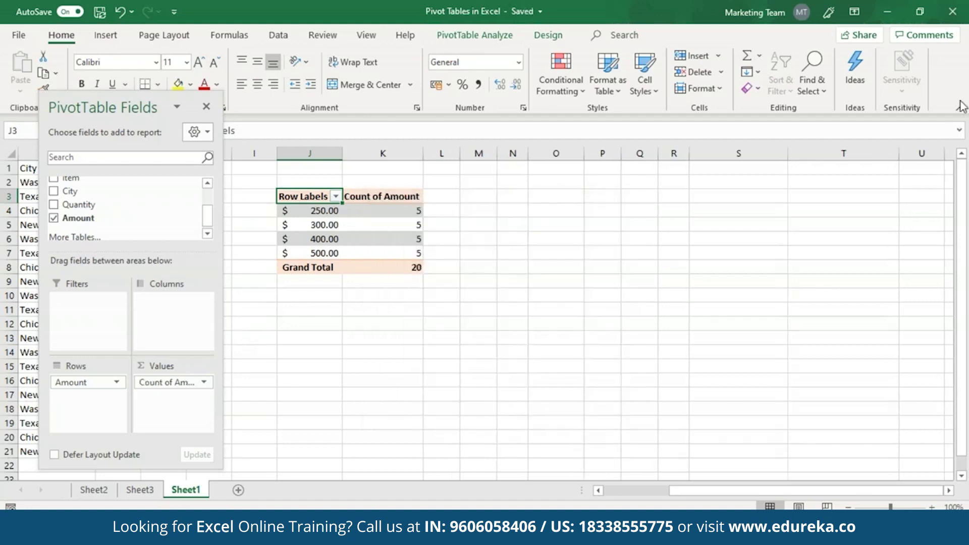
{"action": "left_click", "coordinate": [328, 216]}
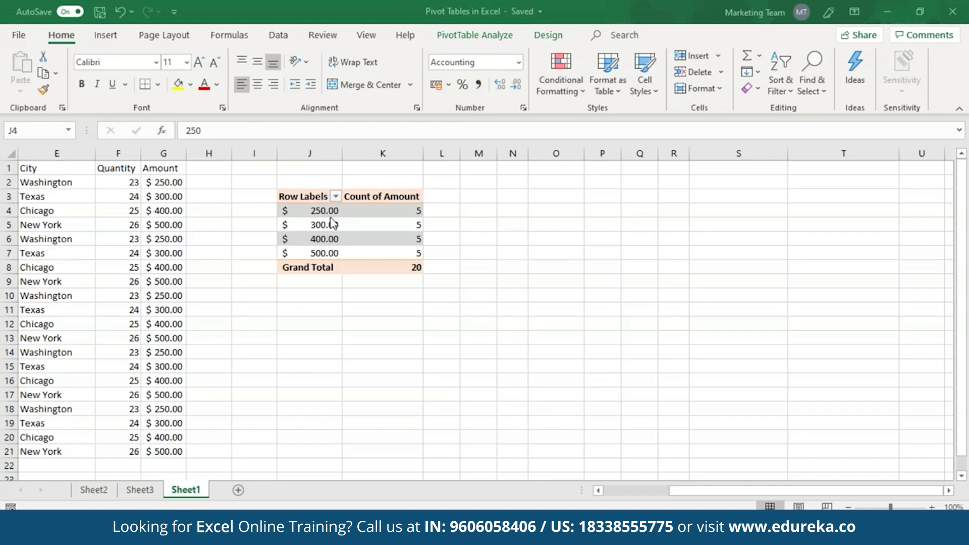
Group the Amount row labels starting at 200, ending at 500, by 100
{"action": "right_click", "coordinate": [323, 214]}
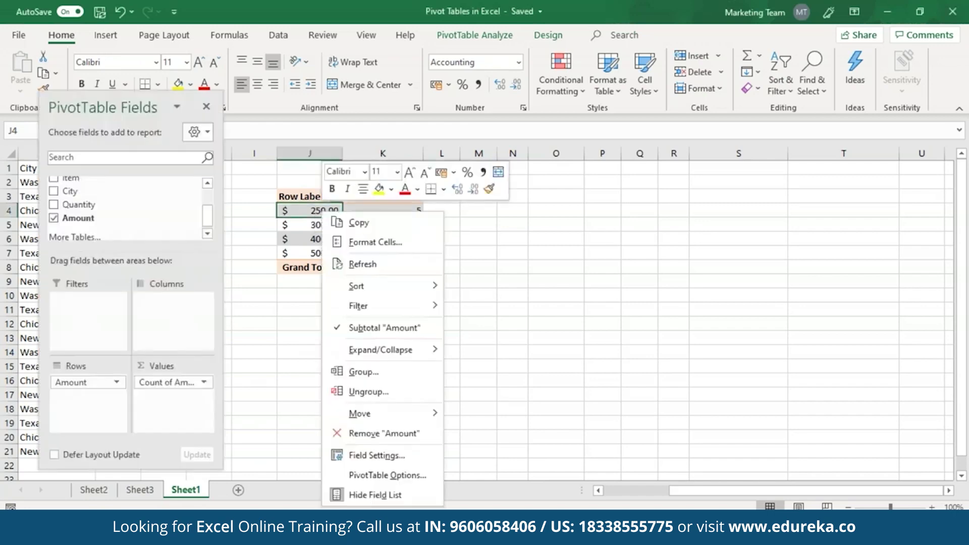
{"action": "left_click", "coordinate": [374, 374]}
{"action": "key", "text": "BackSpace"}
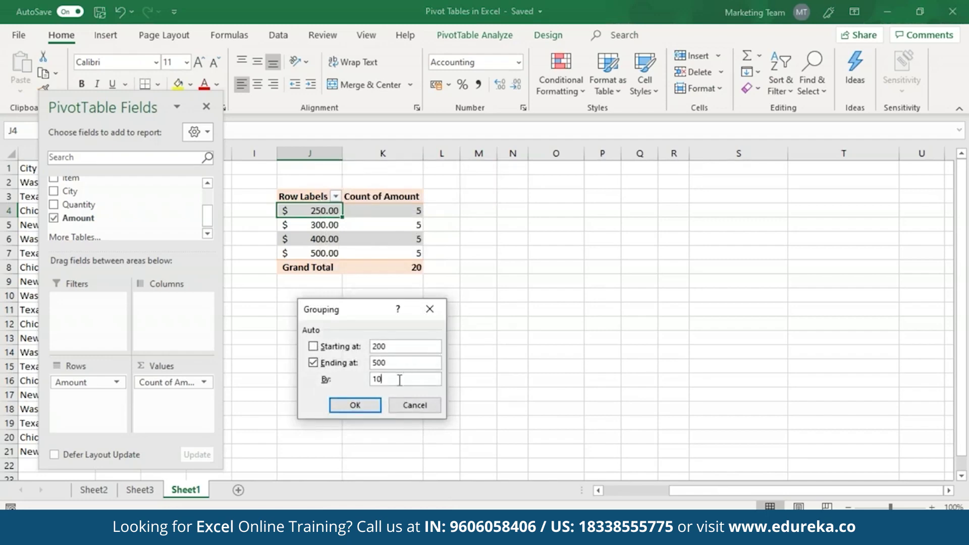
{"action": "left_click", "coordinate": [355, 408]}
{"action": "left_click", "coordinate": [306, 212]}
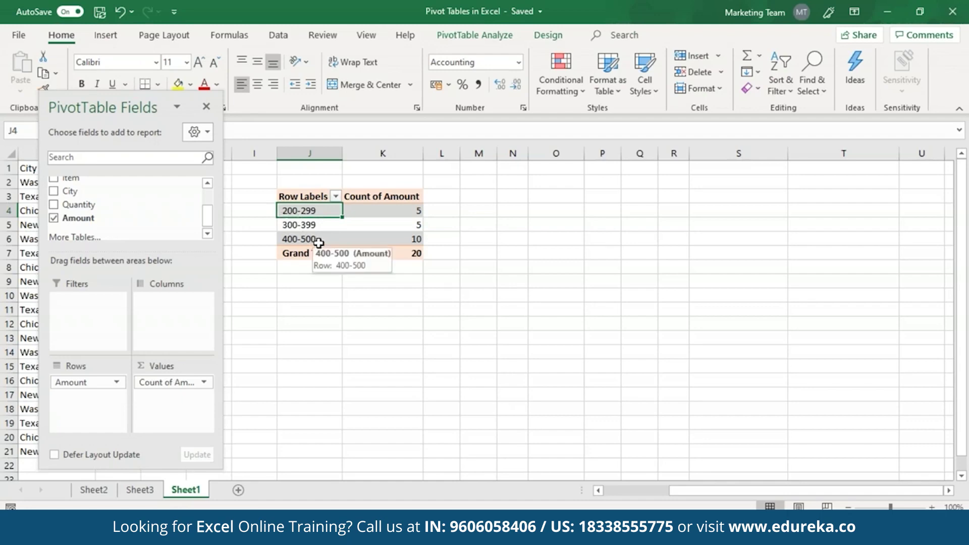
{"action": "mouse_move", "coordinate": [349, 244]}
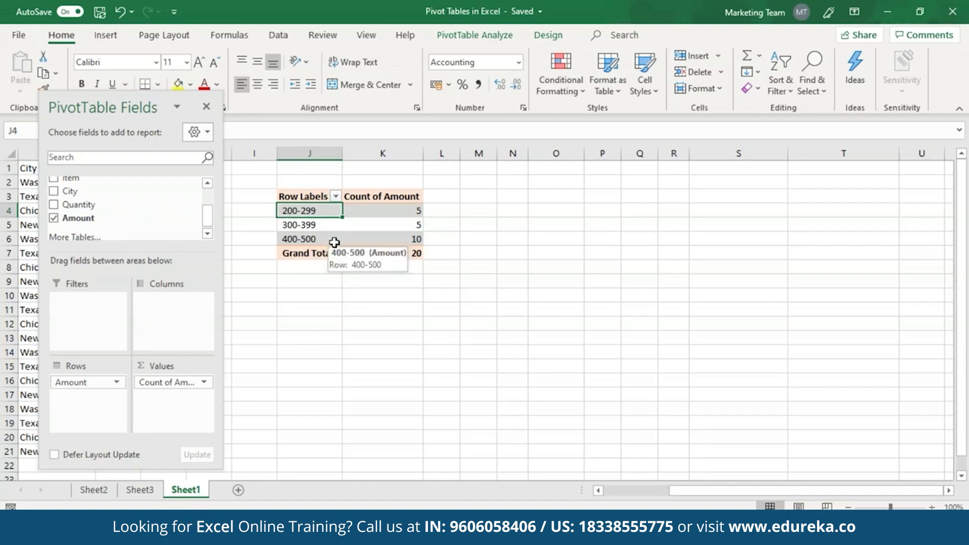
Insert a Pie PivotChart from the pivot showing the 5, 5 and 10 band counts
{"action": "left_click", "coordinate": [104, 36]}
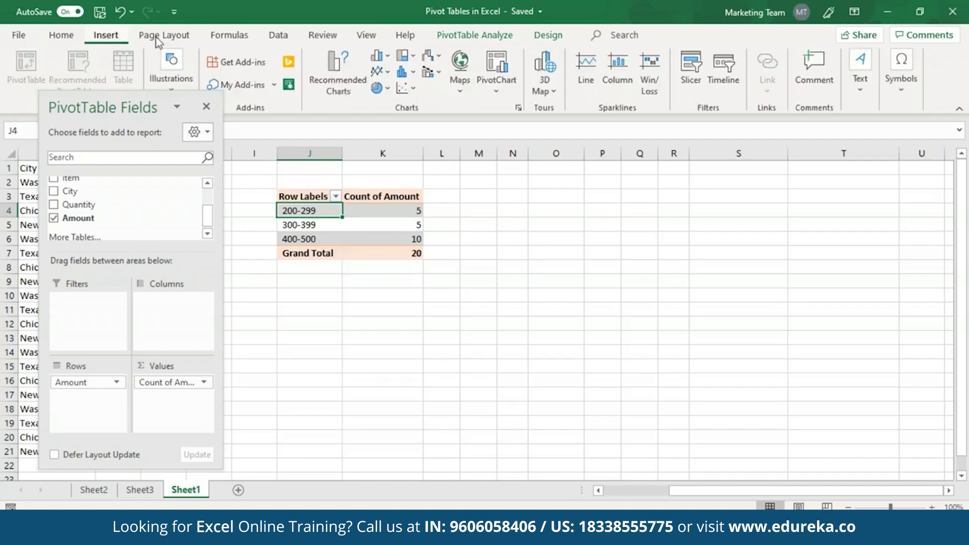
{"action": "left_click", "coordinate": [497, 85]}
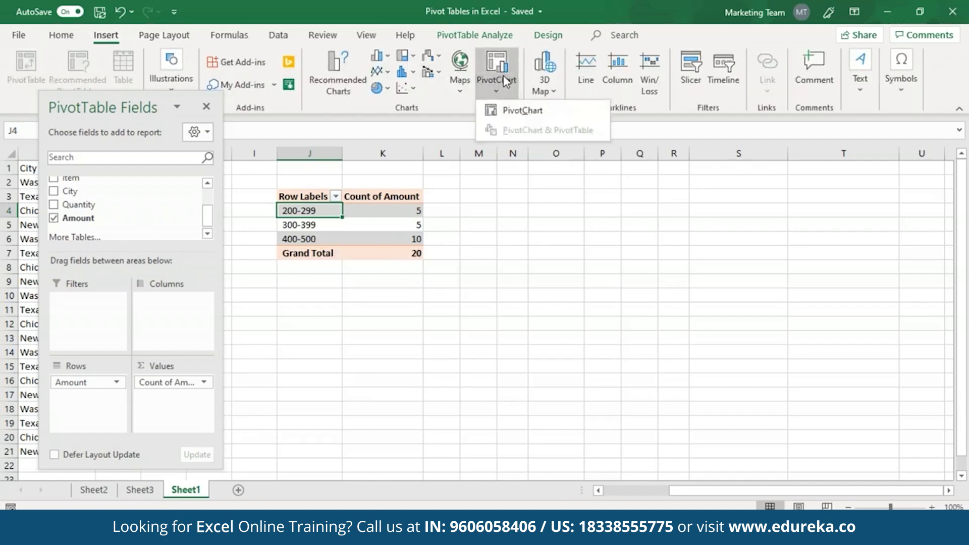
{"action": "left_click", "coordinate": [510, 111]}
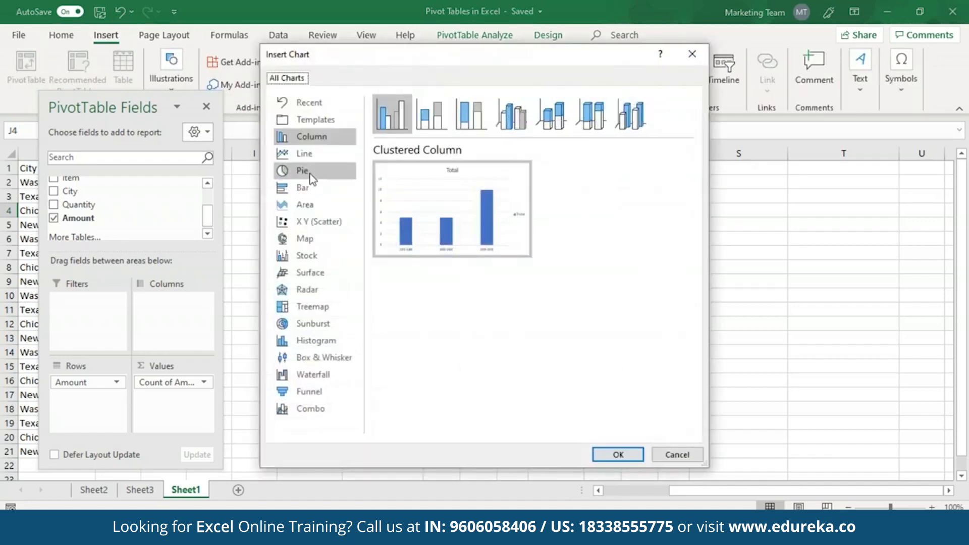
{"action": "left_click", "coordinate": [310, 173]}
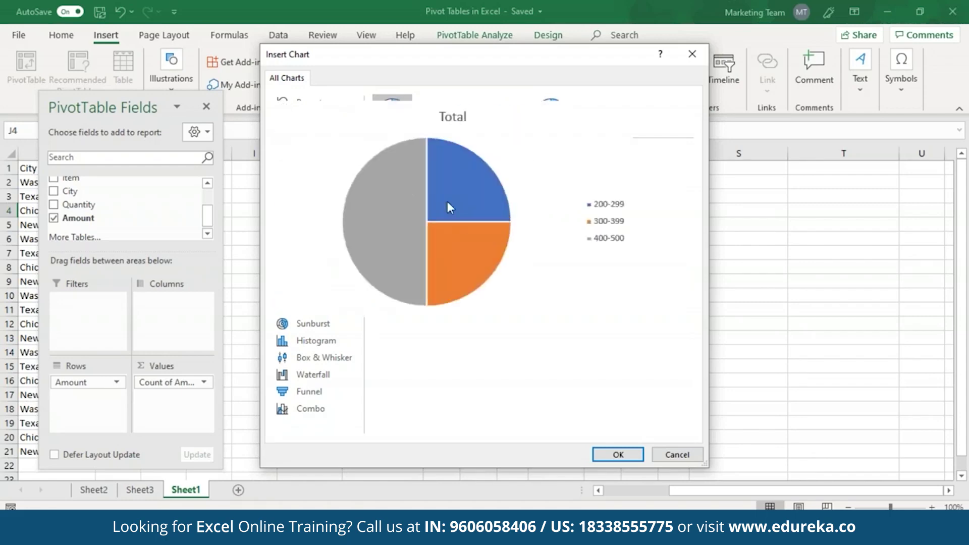
{"action": "left_click", "coordinate": [618, 455]}
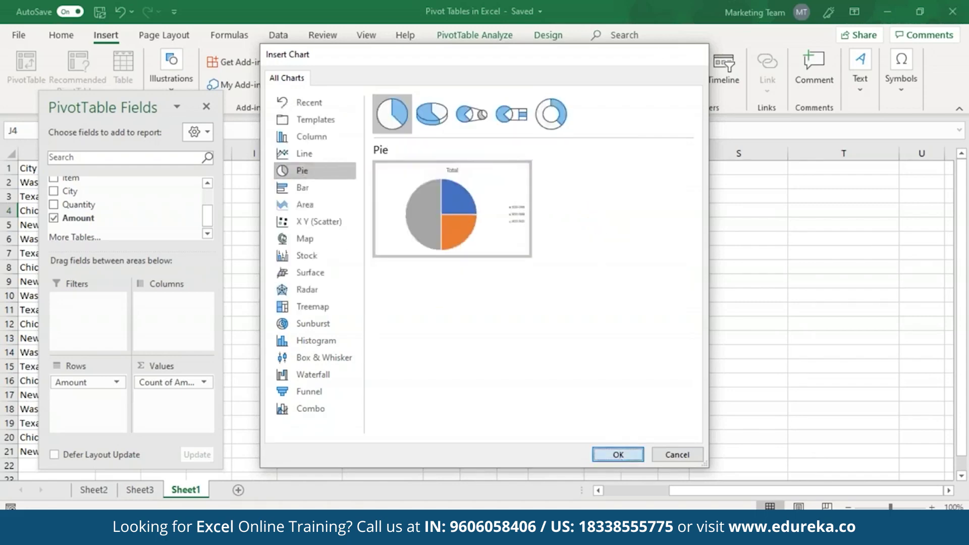
{"action": "mouse_move", "coordinate": [618, 270]}
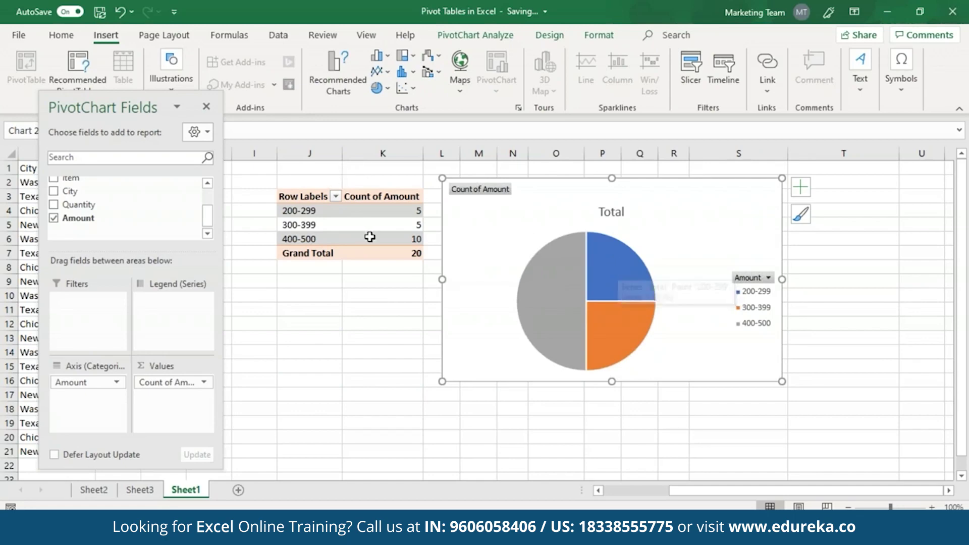
Apply the grey gradient chart style with percentage labels 25%, 25% and 50%
{"action": "mouse_move", "coordinate": [370, 237]}
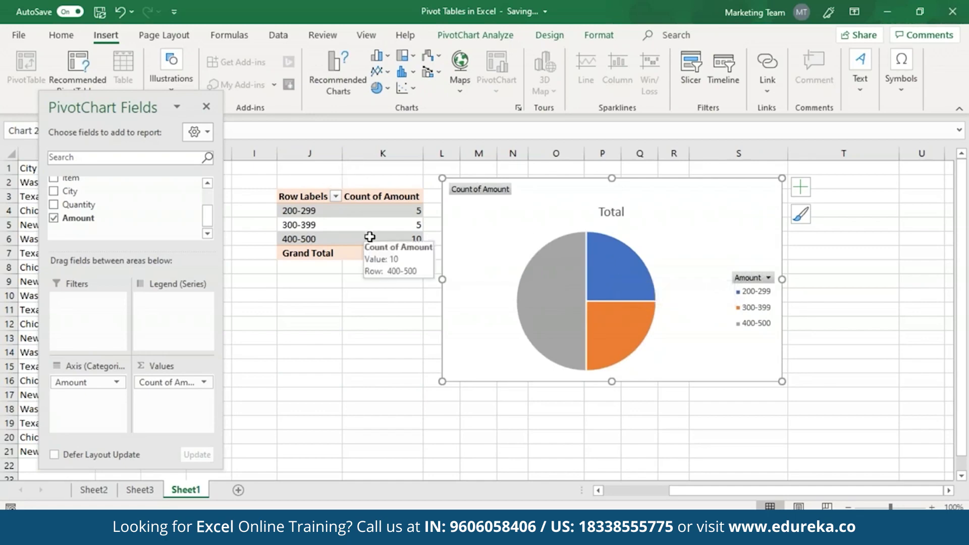
{"action": "left_click", "coordinate": [801, 217]}
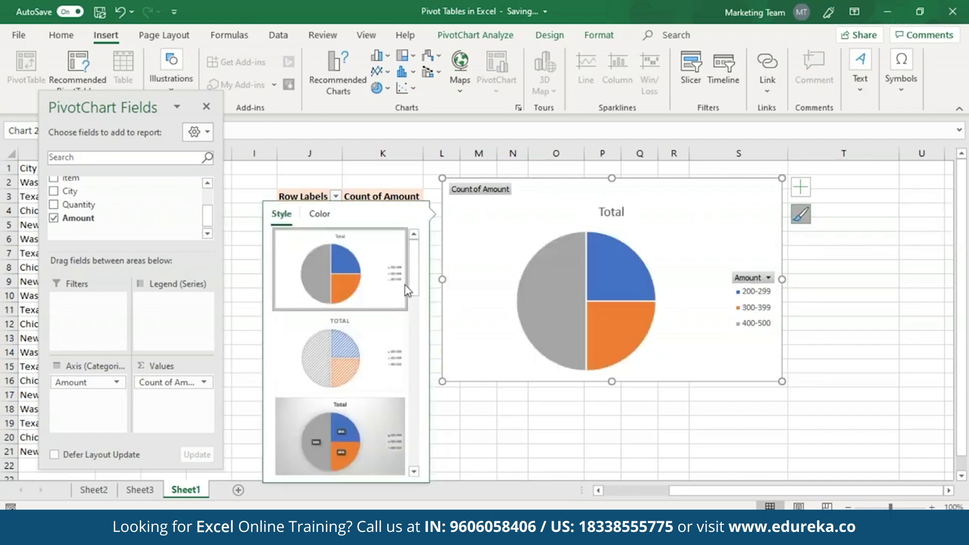
{"action": "left_click_drag", "start_coordinate": [416, 295], "coordinate": [422, 362]}
{"action": "left_click", "coordinate": [372, 277]}
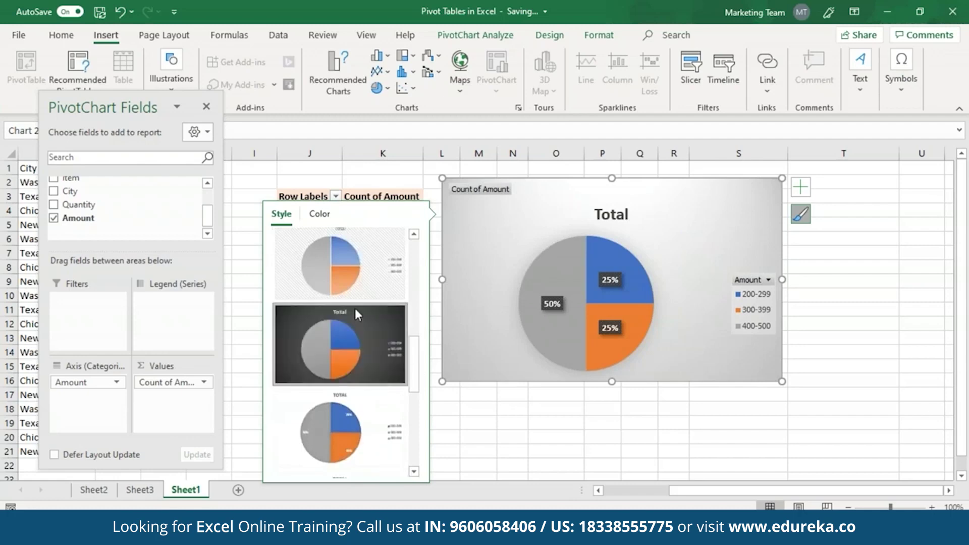